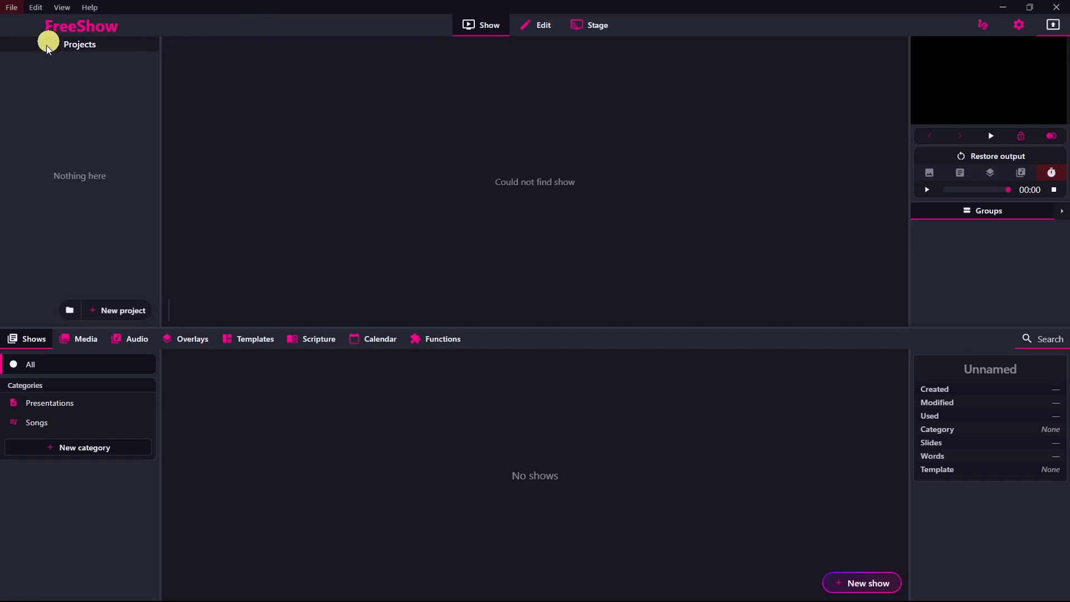
# Create a project named Sunday Project and reopen it from the project list
pyautogui.click(116, 310)
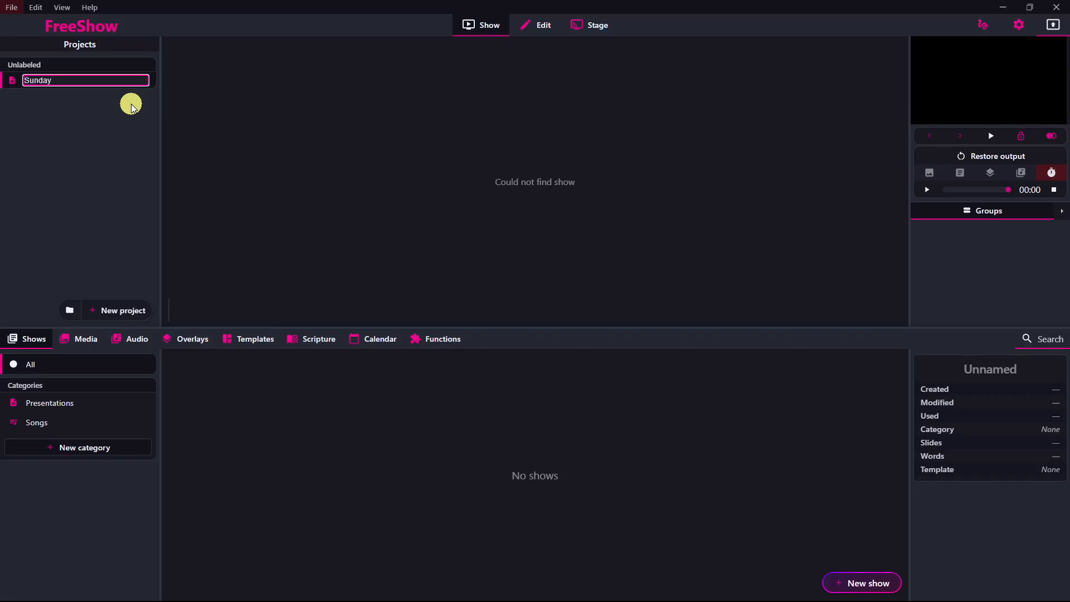
pyautogui.write('Sunday Project')
pyautogui.press('Return')
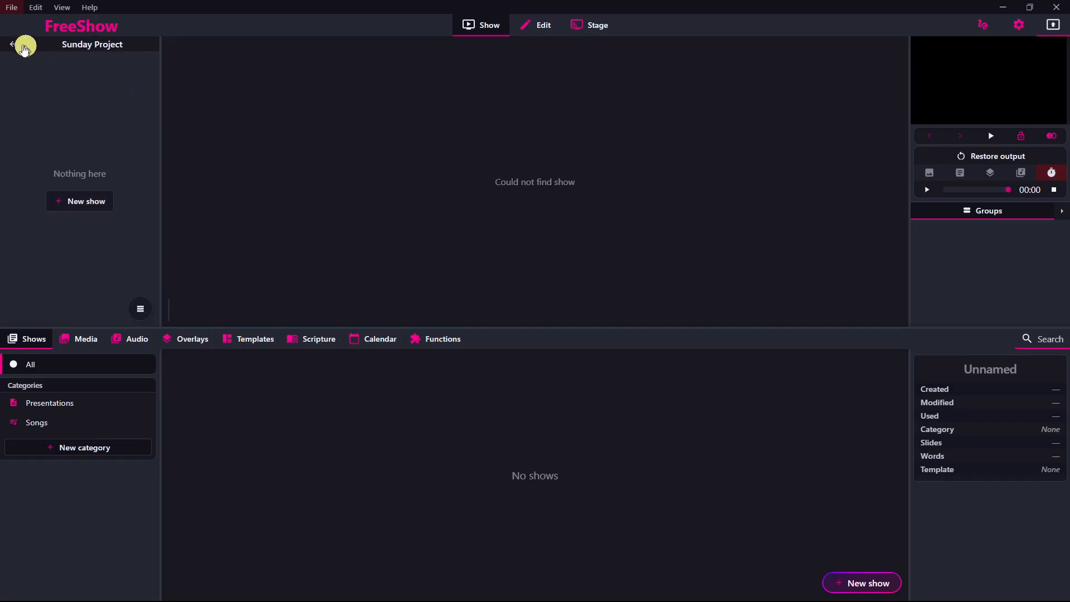
pyautogui.click(12, 44)
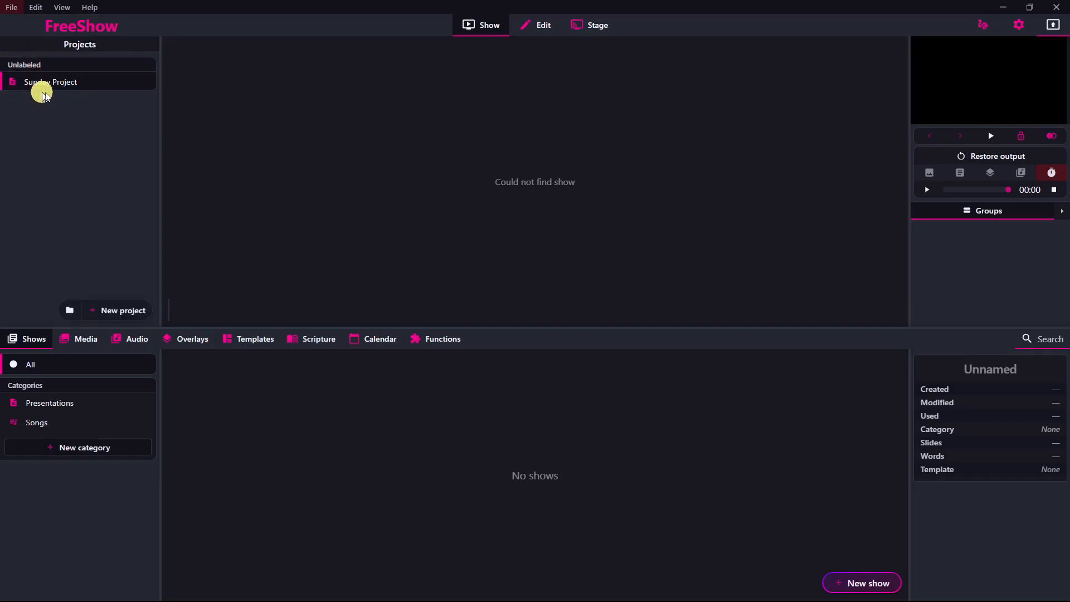
pyautogui.click(64, 87)
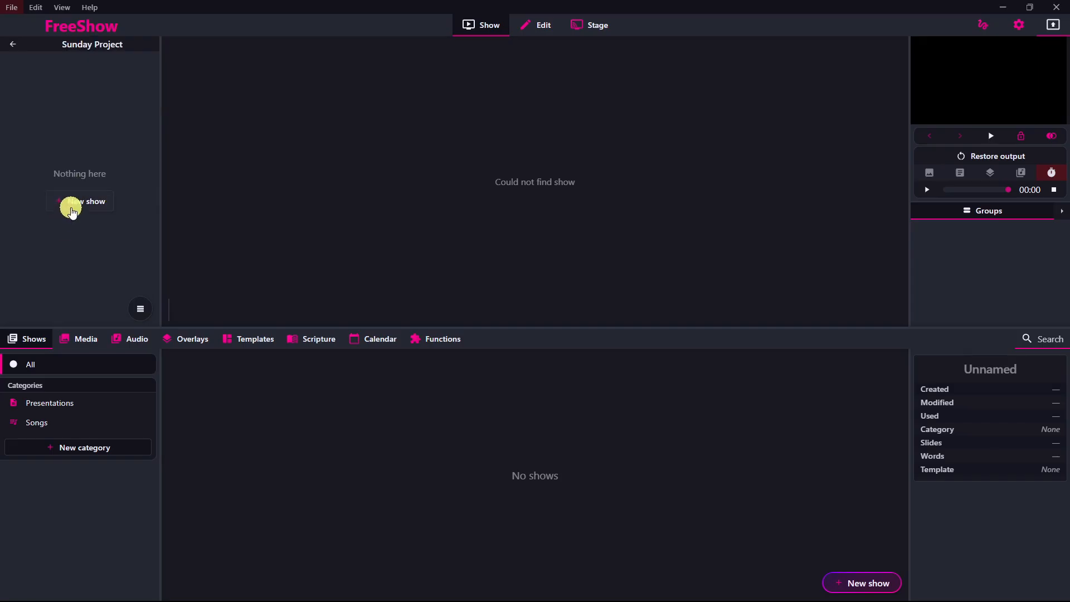
# Start a new show in the project, name it Sunday Show, and use the Songs category
pyautogui.click(71, 206)
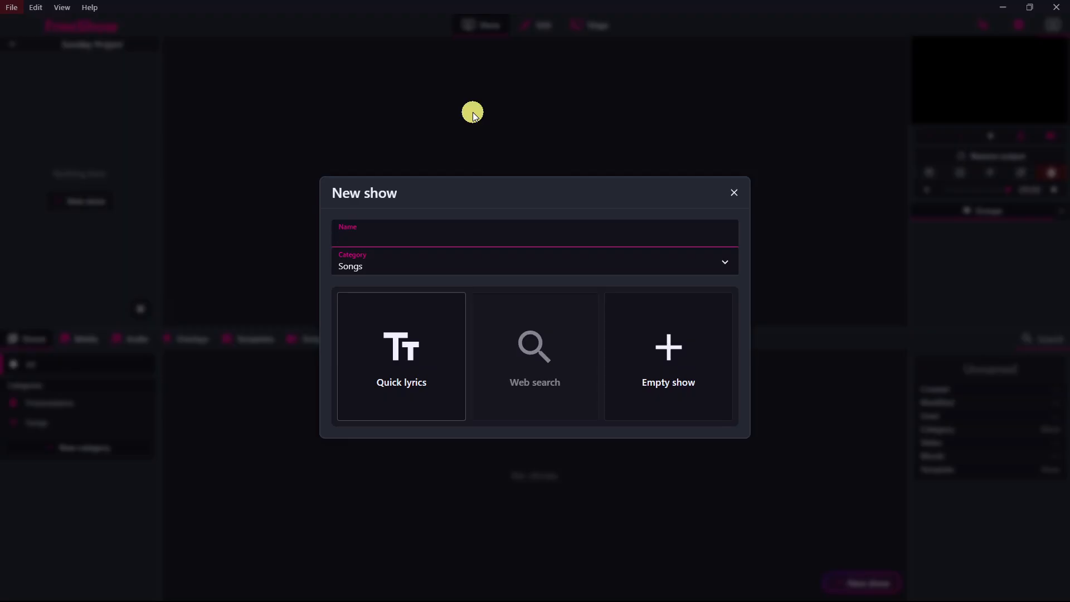
pyautogui.write('My playlist')
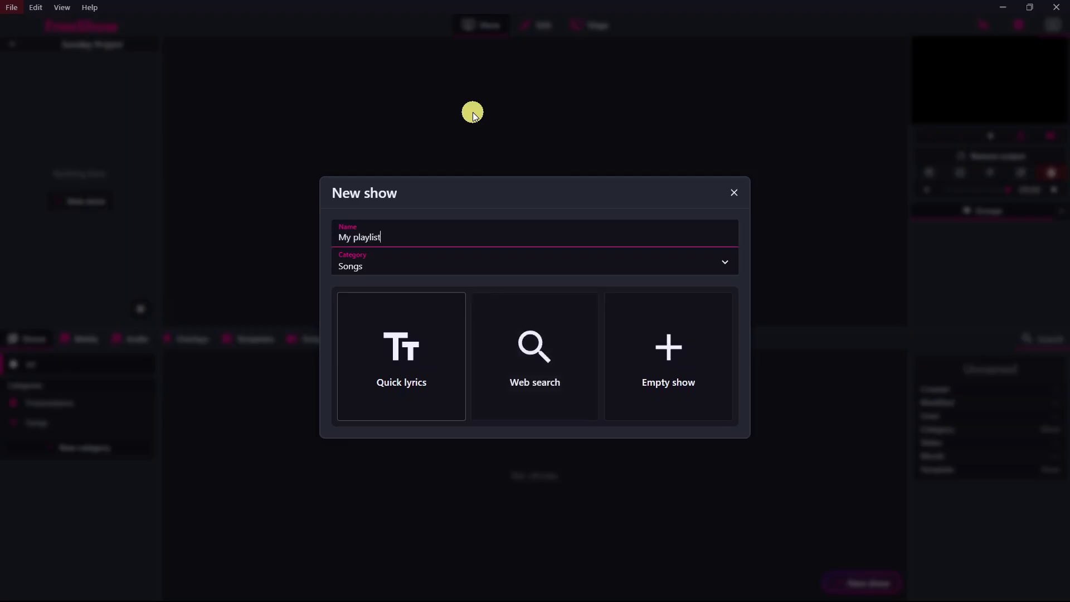
pyautogui.click(440, 239)
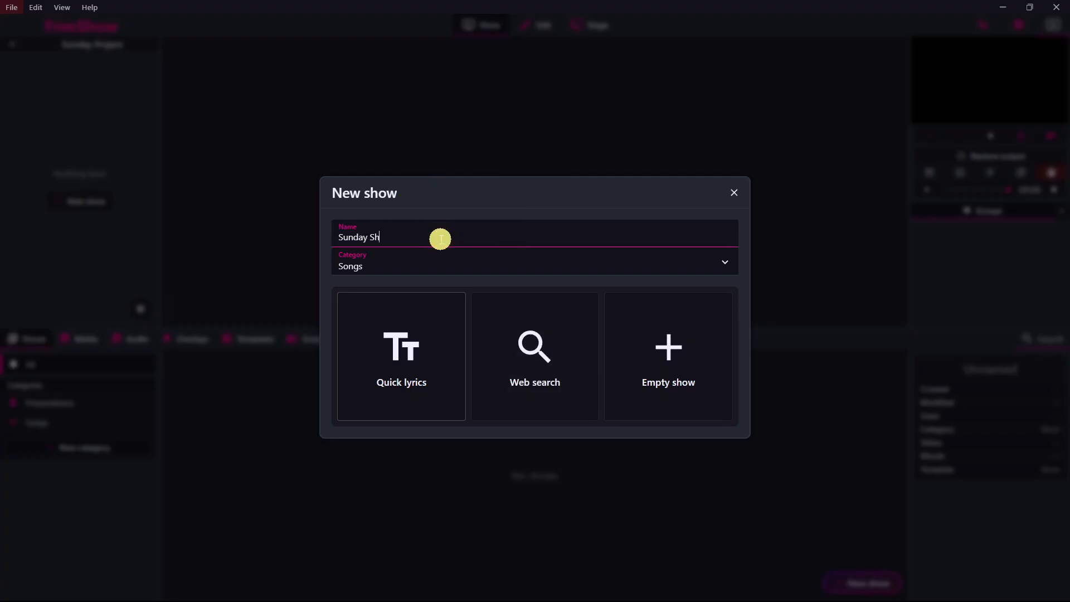
pyautogui.click(437, 262)
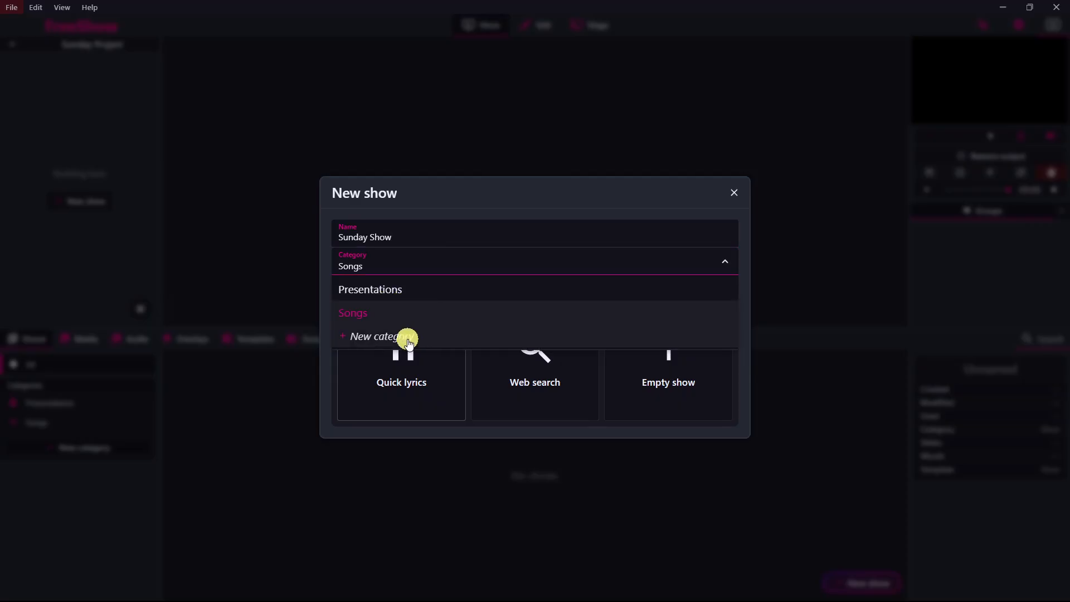
pyautogui.click(422, 199)
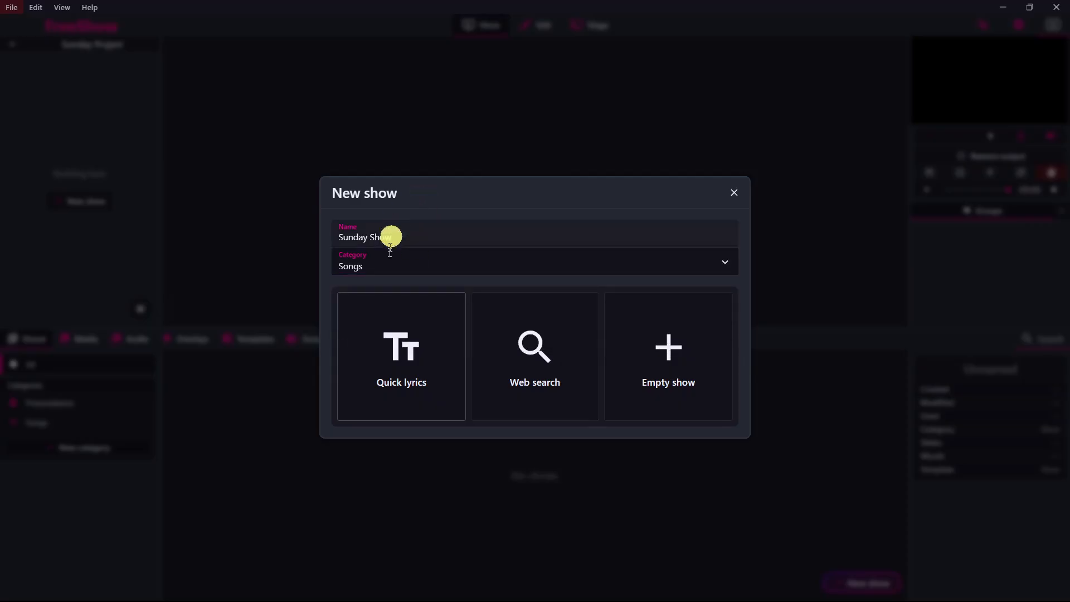
# Examine the quick lyrics entry form for the new show and return to the creation options
pyautogui.click(405, 347)
pyautogui.scroll(-4, 418, 318)
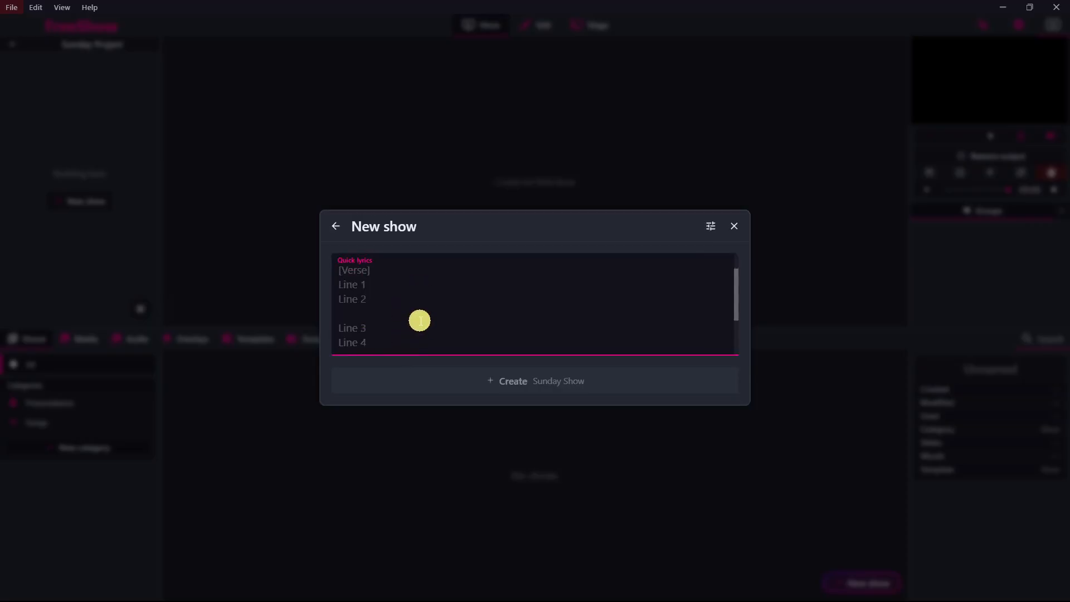
pyautogui.scroll(4, 420, 320)
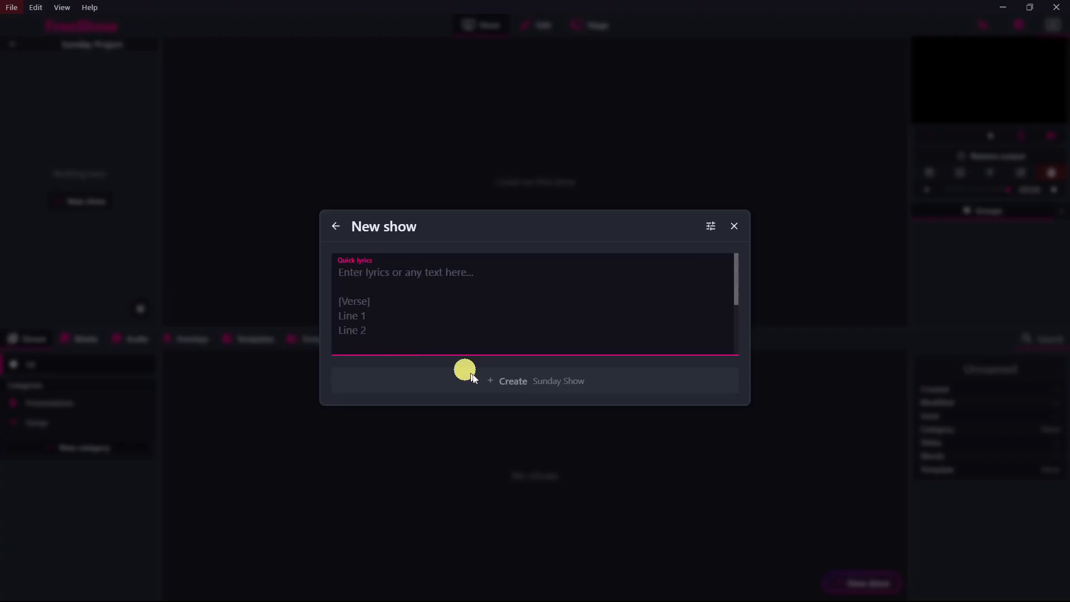
pyautogui.click(336, 226)
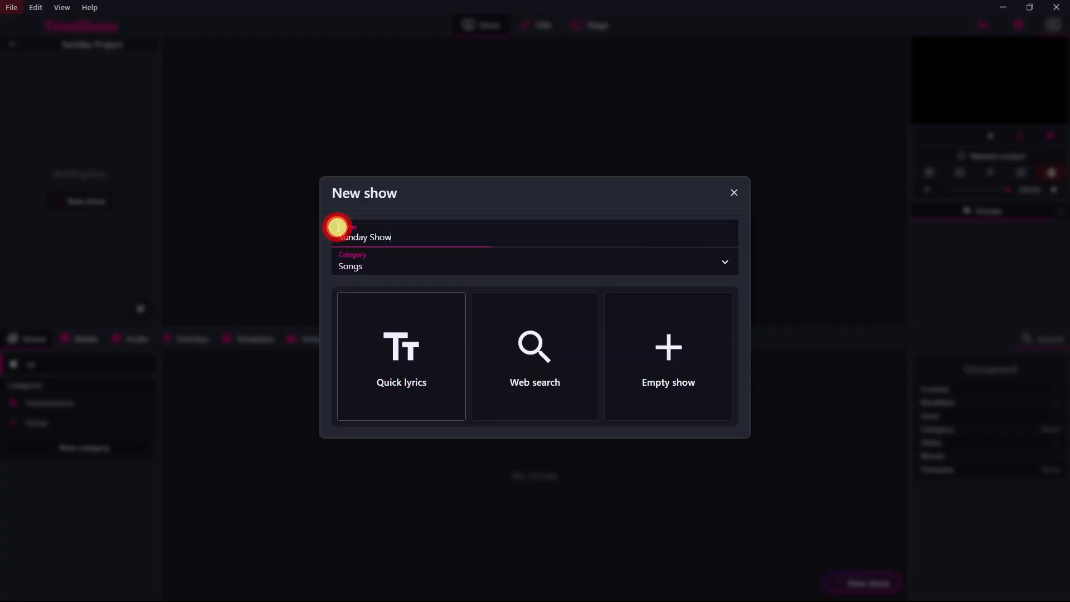
# Search the web for lyrics matching the show name and load "Then (Live on John Peel's Sunday Show)" by Yes
pyautogui.click(537, 337)
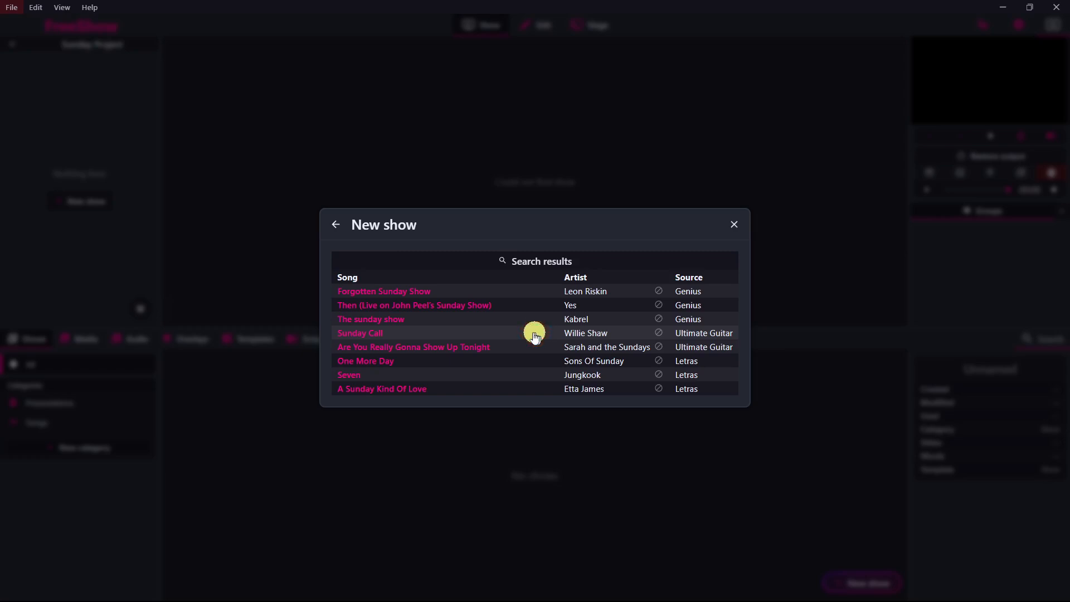
pyautogui.click(430, 306)
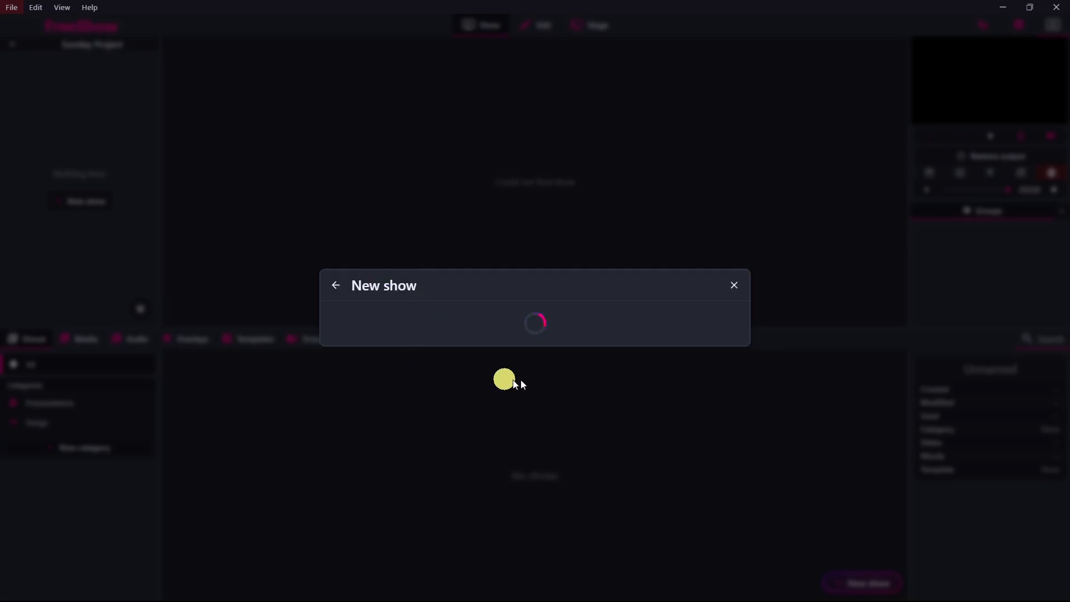
pyautogui.scroll(-5, 493, 312)
pyautogui.scroll(10, 493, 313)
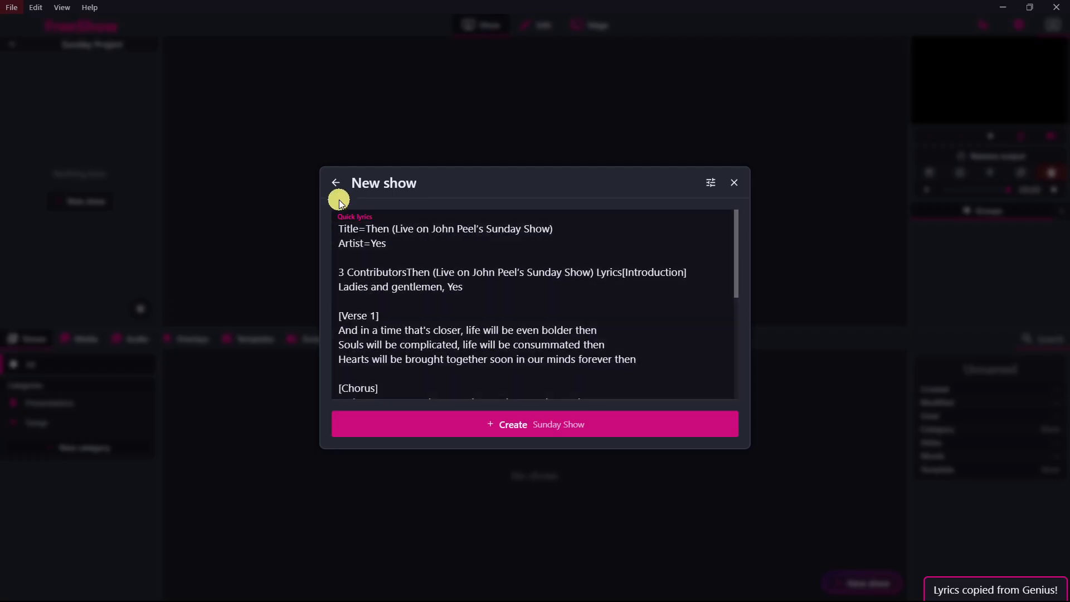
# Return to the creation options, recheck the web search results, and create Sunday Show with the loaded lyrics
pyautogui.click(338, 189)
pyautogui.click(549, 375)
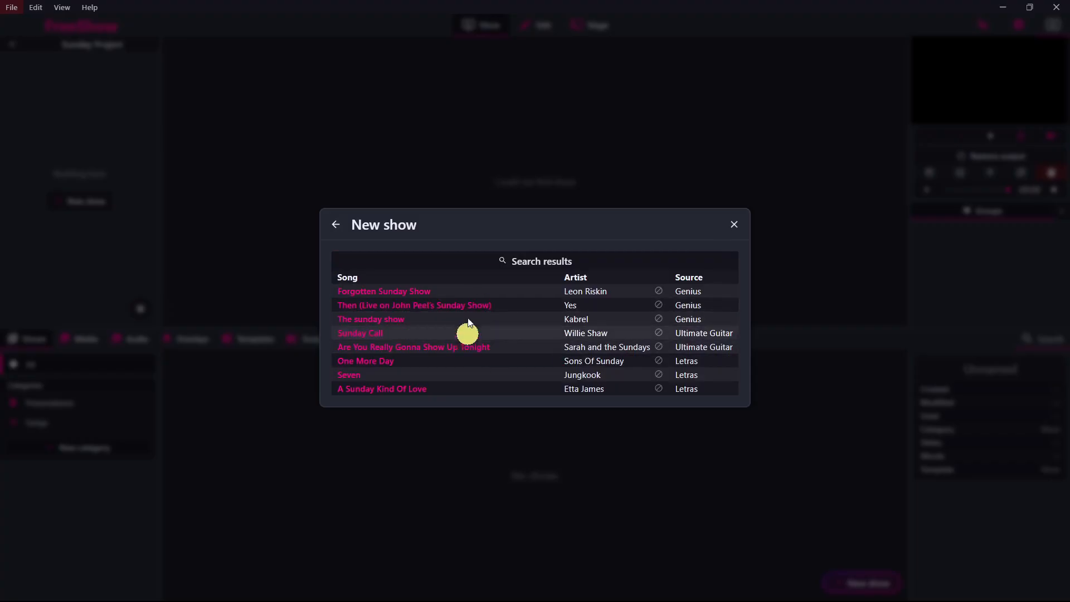
pyautogui.click(334, 231)
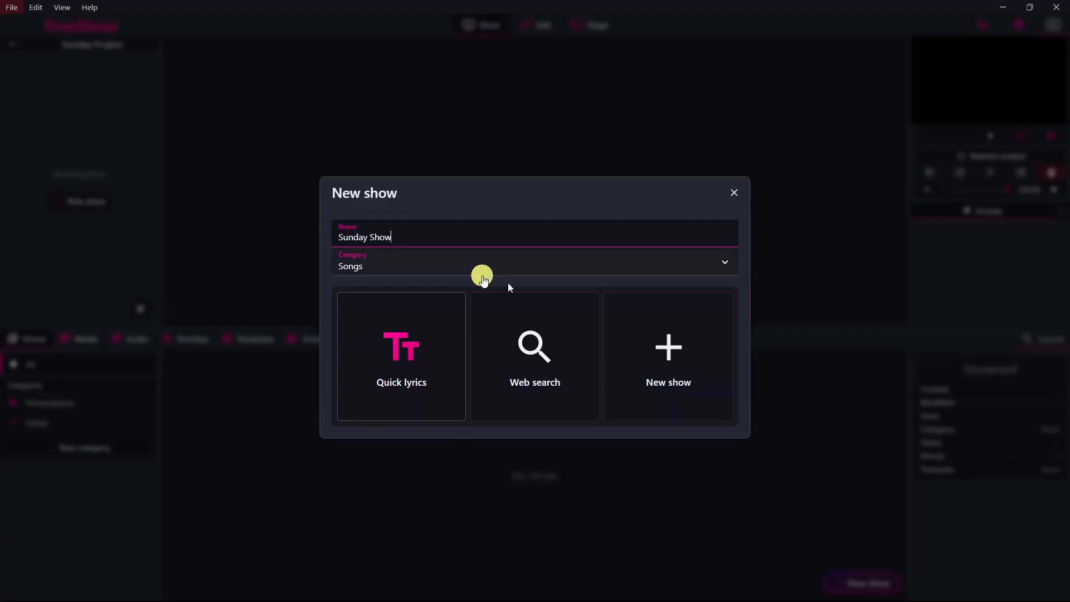
pyautogui.click(667, 368)
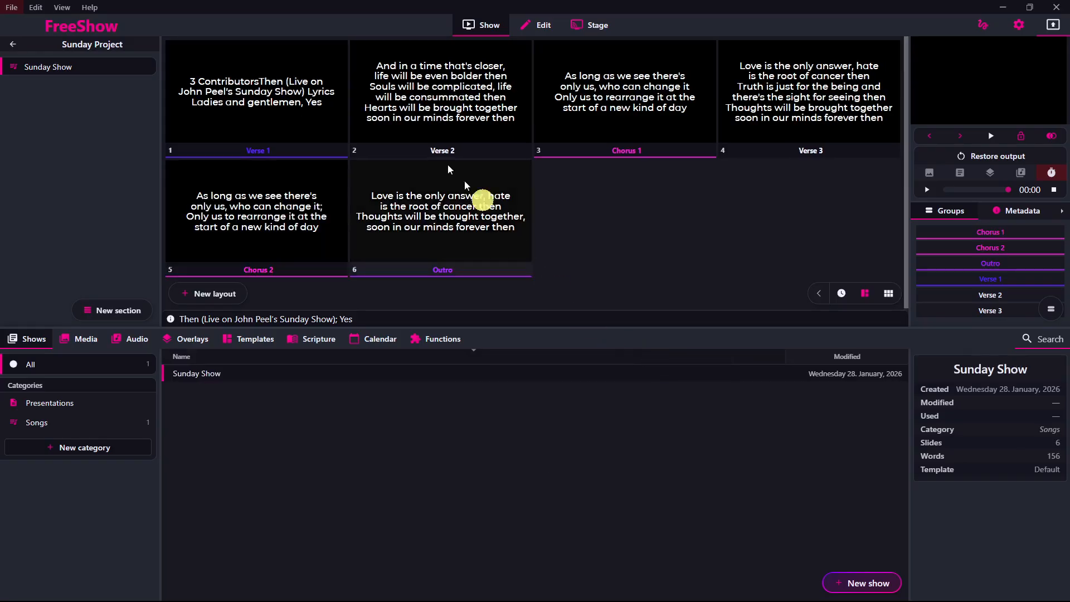
# Remove Sunday Show from the project and create an empty show named Sunday show 2
pyautogui.moveTo(799, 241); pyautogui.dragTo(199, 81)
pyautogui.rightClick(43, 65)
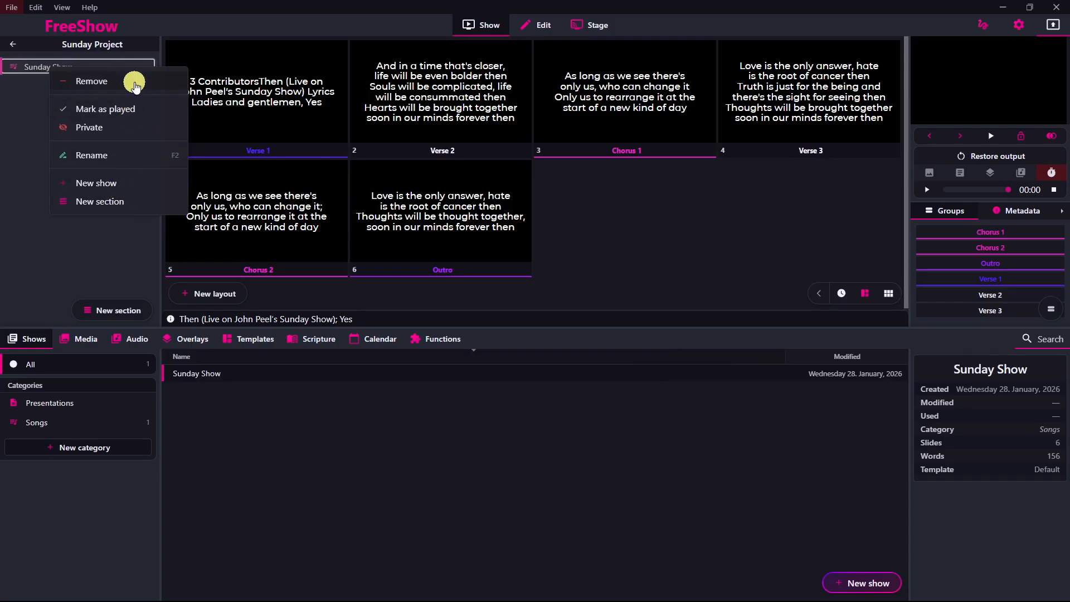
pyautogui.click(134, 84)
pyautogui.click(86, 198)
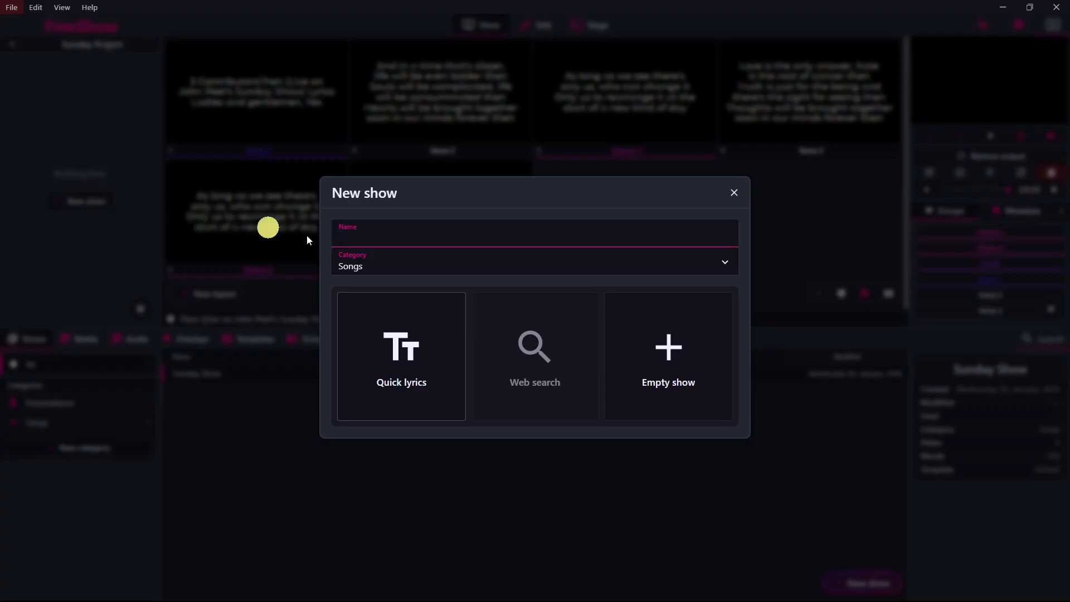
pyautogui.click(664, 382)
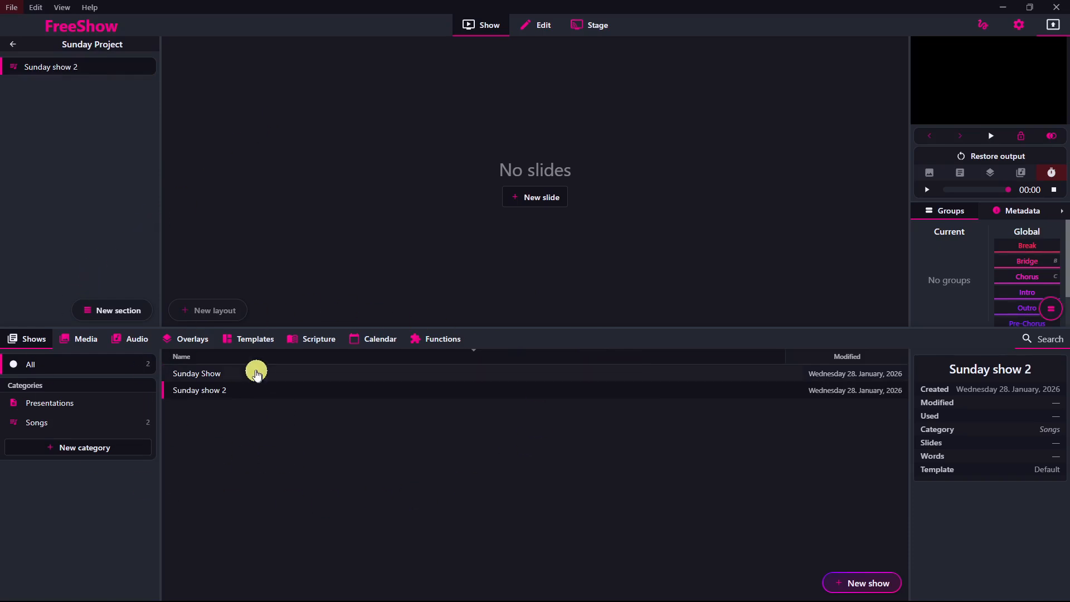
# Examine the media, audio, overlay and template libraries, including the Music audio folder
pyautogui.click(76, 342)
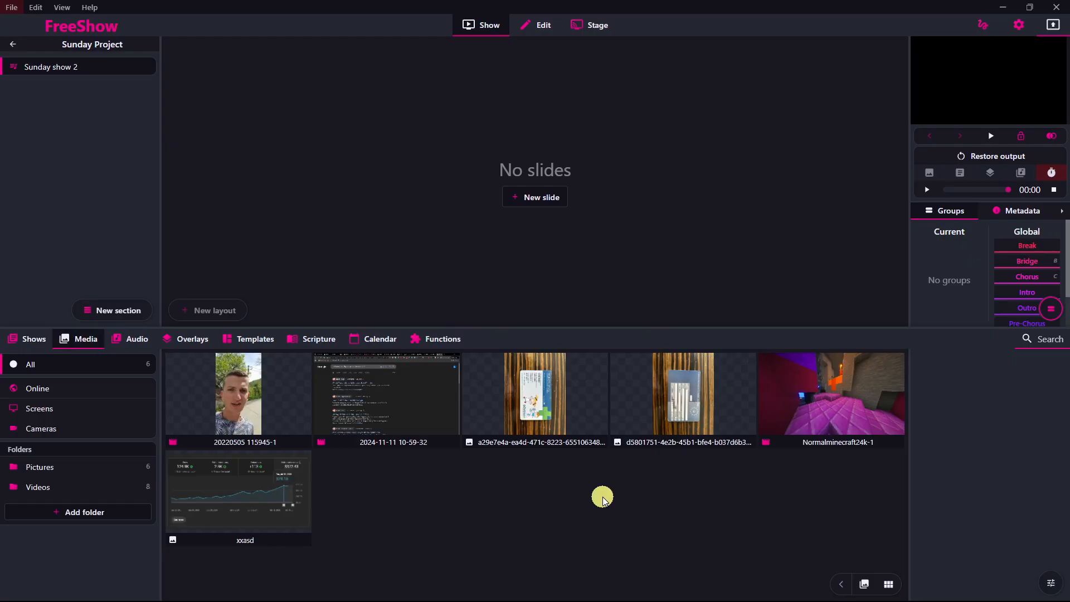
pyautogui.click(134, 338)
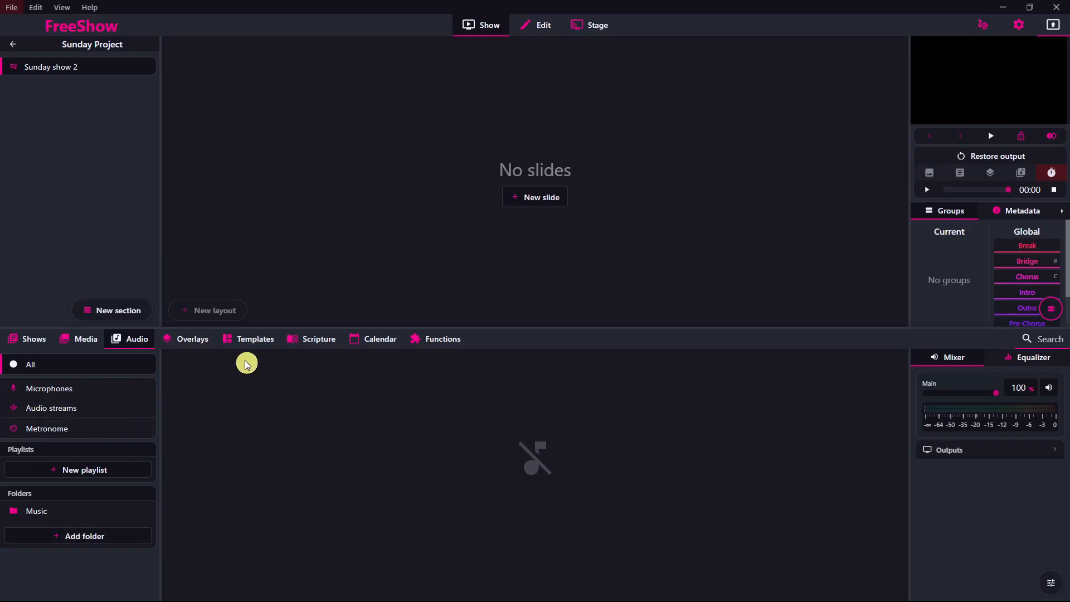
pyautogui.click(32, 510)
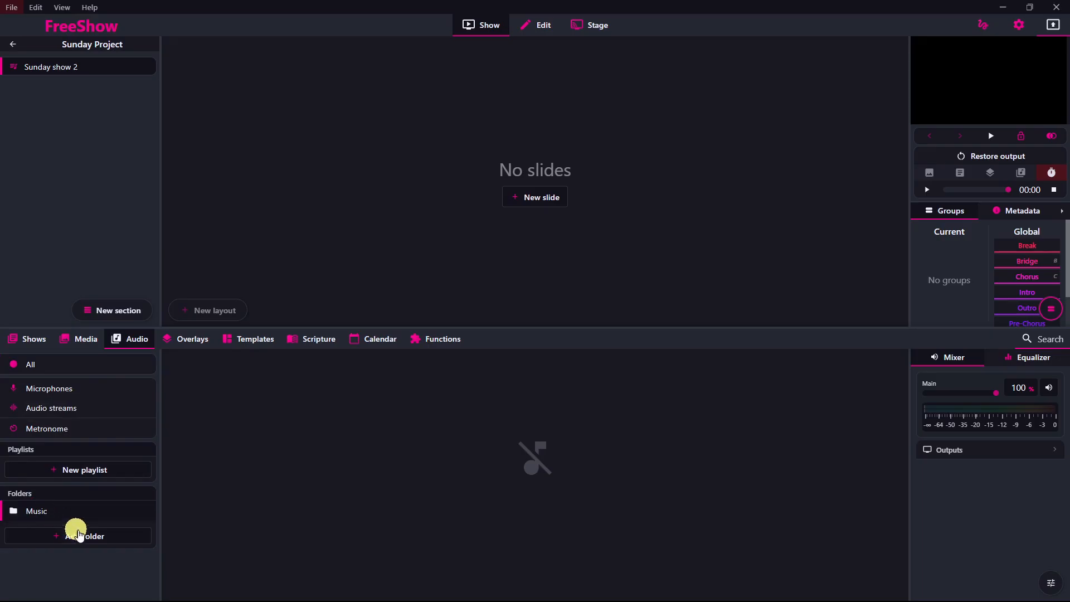
pyautogui.click(192, 339)
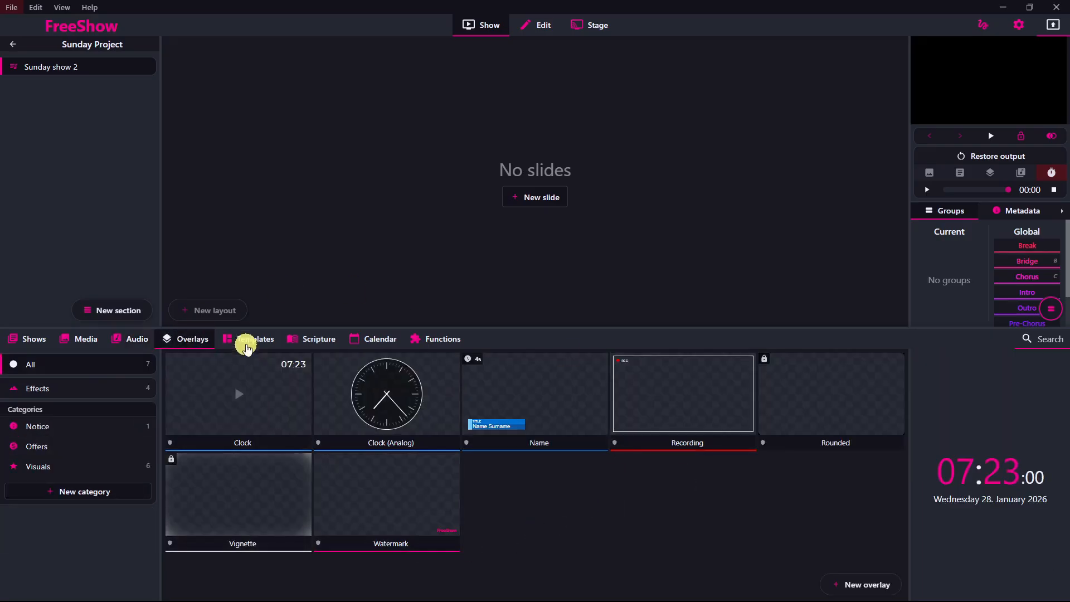
pyautogui.click(247, 345)
pyautogui.scroll(-10, 488, 446)
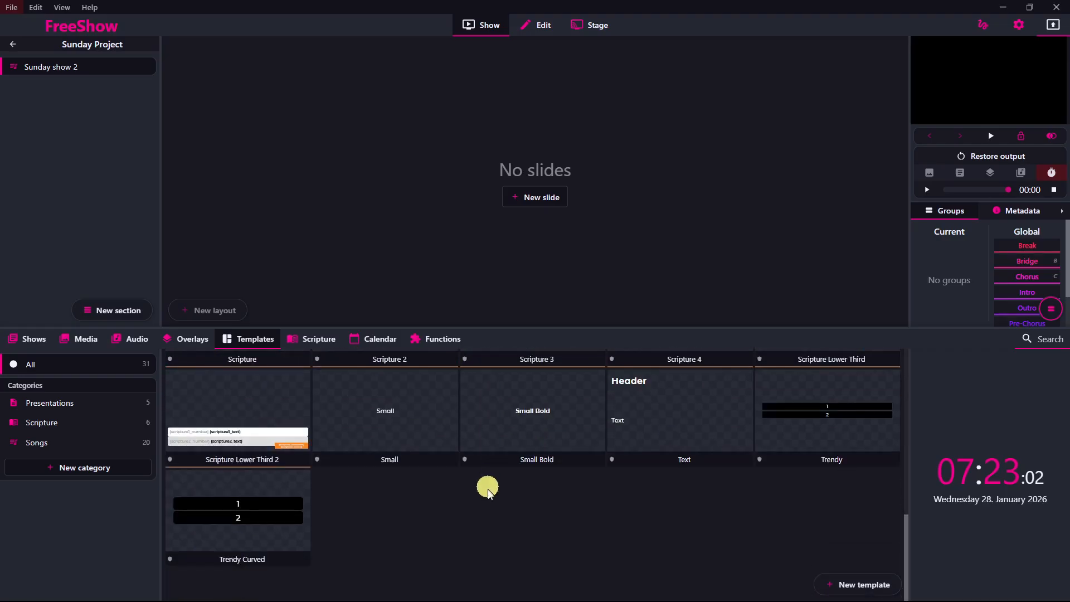
pyautogui.scroll(10, 467, 527)
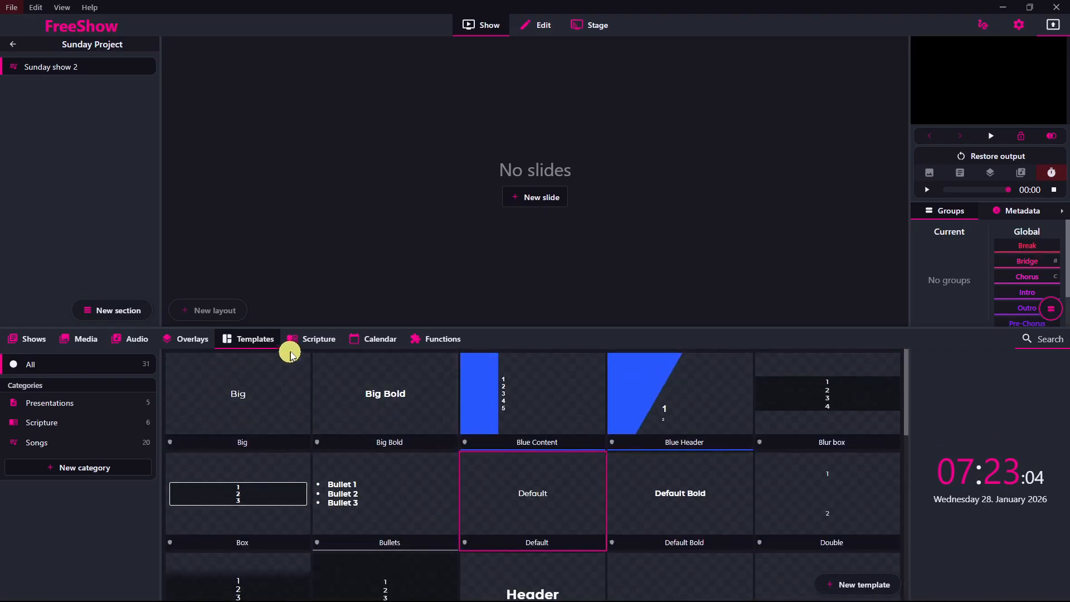
# Look through the scripture, calendar and functions sections, and return to the list of shows
pyautogui.click(307, 341)
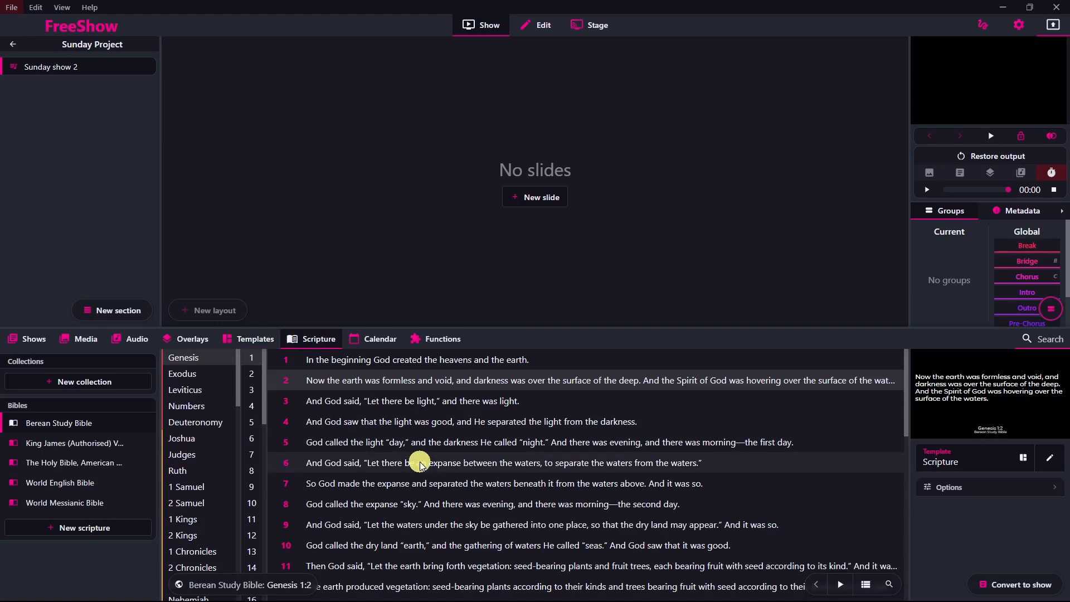
pyautogui.scroll(-2, 419, 478)
pyautogui.scroll(2, 419, 478)
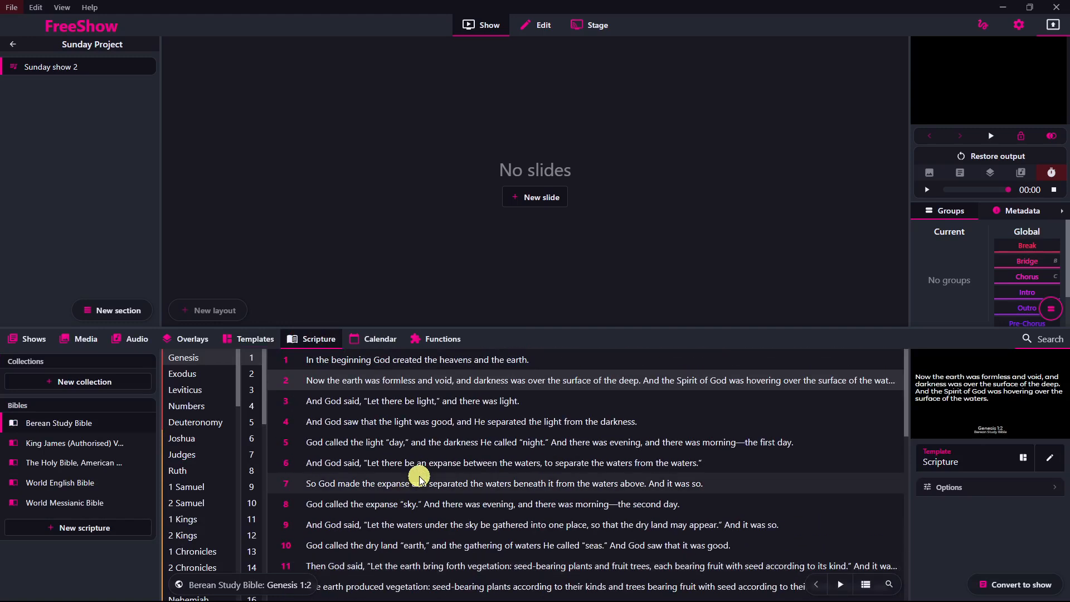
pyautogui.click(387, 339)
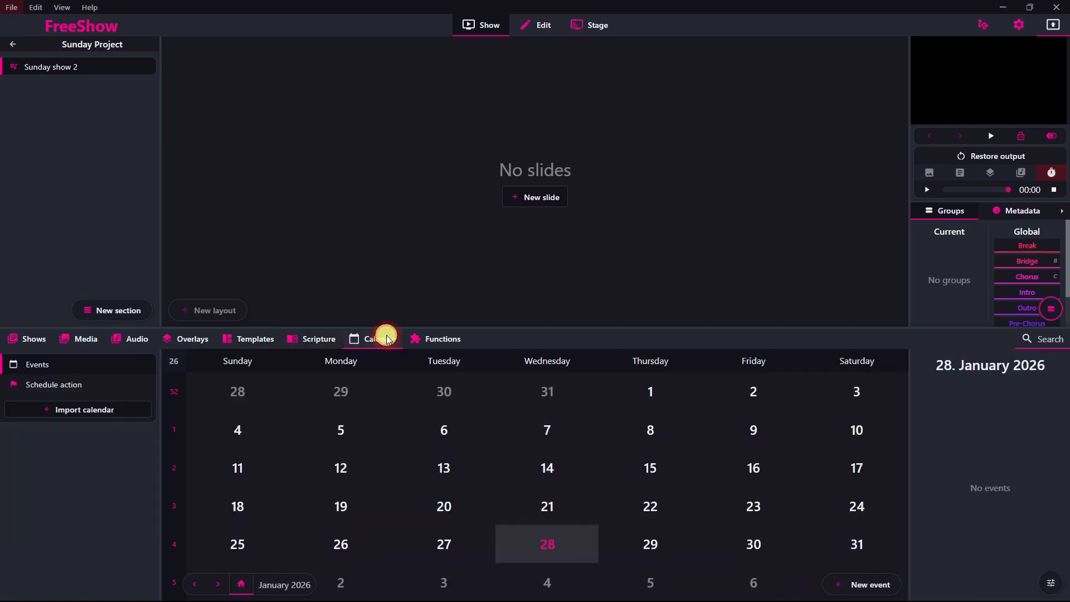
pyautogui.click(437, 341)
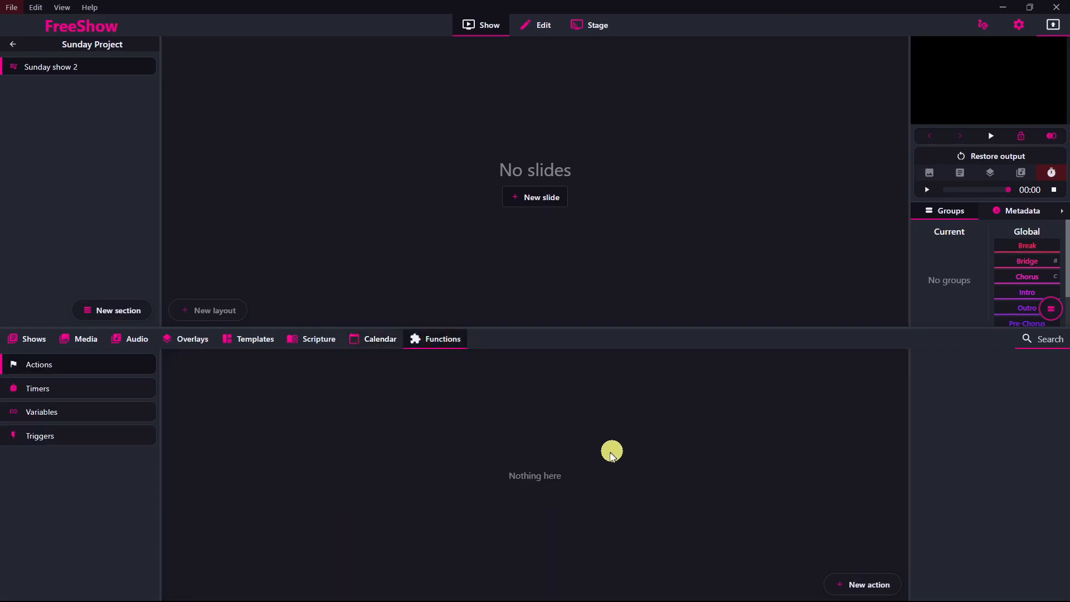
pyautogui.click(37, 339)
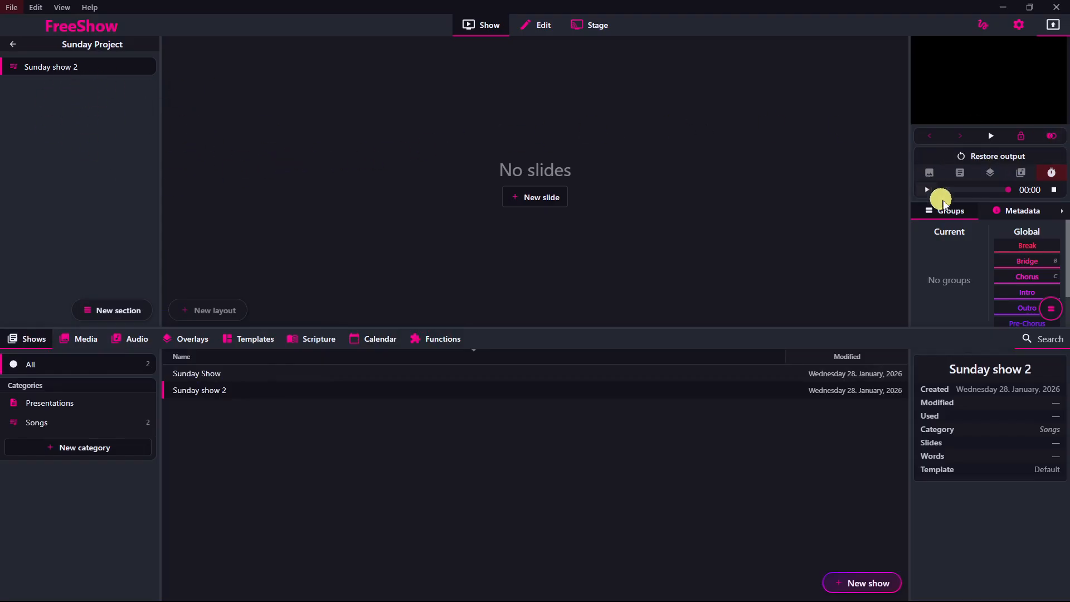
# Add a new slide to Sunday show 2 and return to the show's slide overview
pyautogui.scroll(-1, 1017, 292)
pyautogui.scroll(1, 1017, 294)
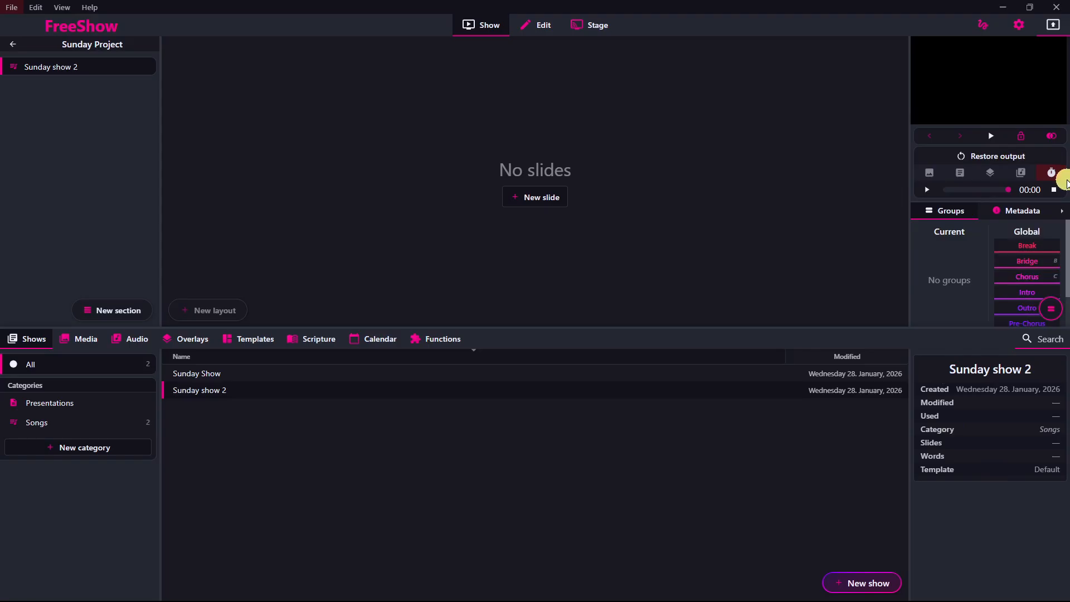
pyautogui.click(535, 197)
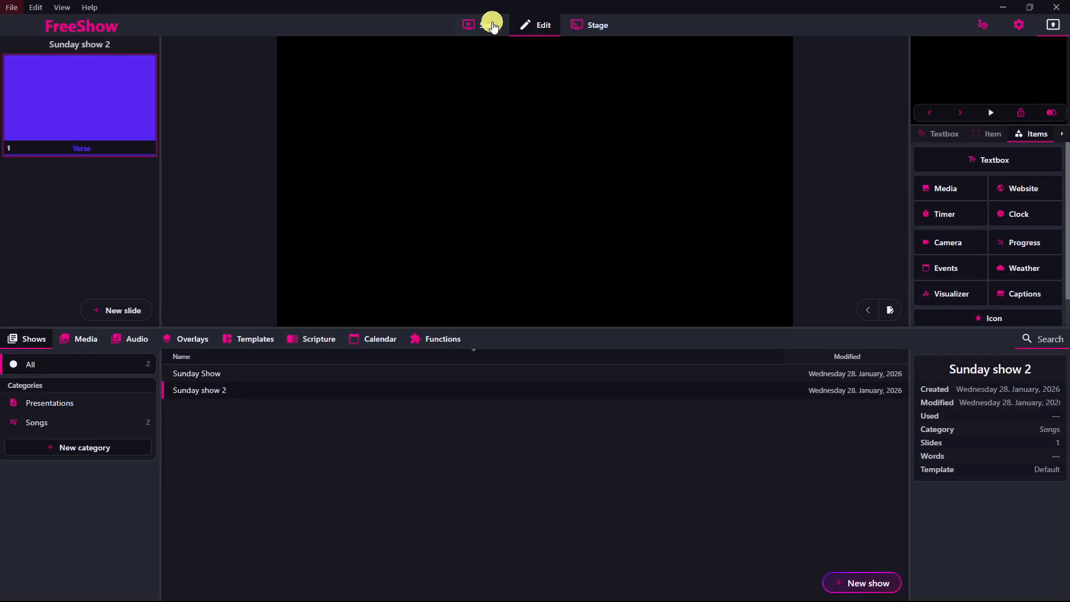
pyautogui.click(472, 32)
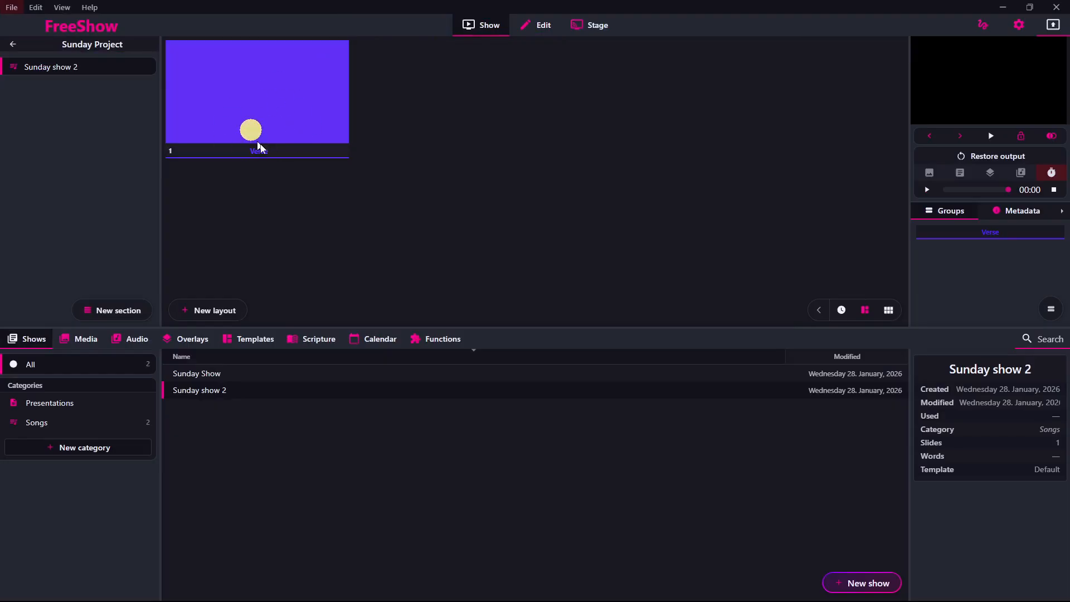
# Send the Verse slide of Sunday show 2 to the output and open it in the slide editor
pyautogui.click(289, 110)
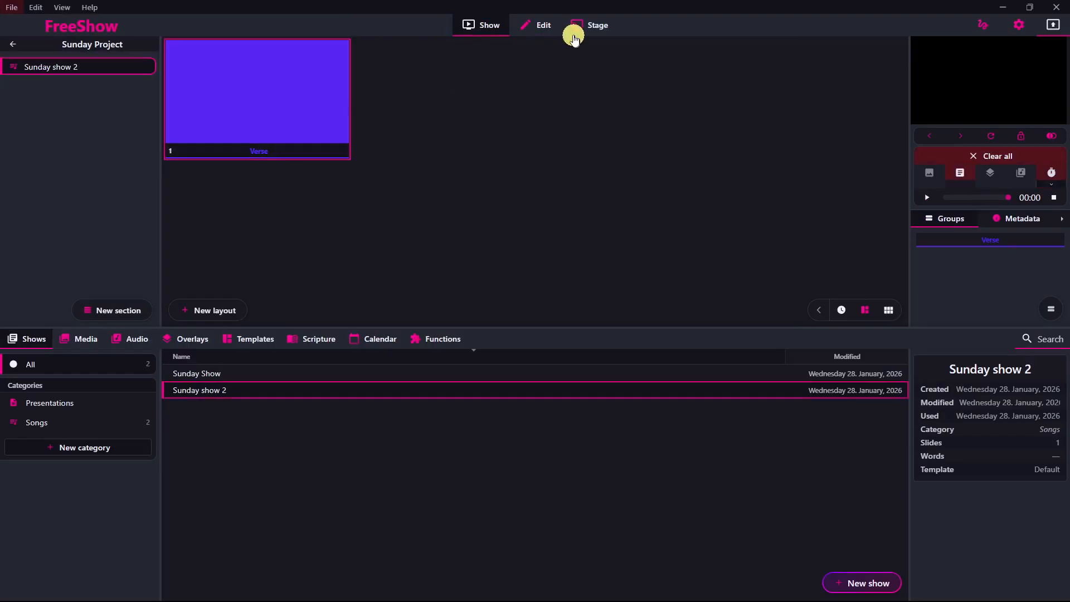
pyautogui.click(545, 25)
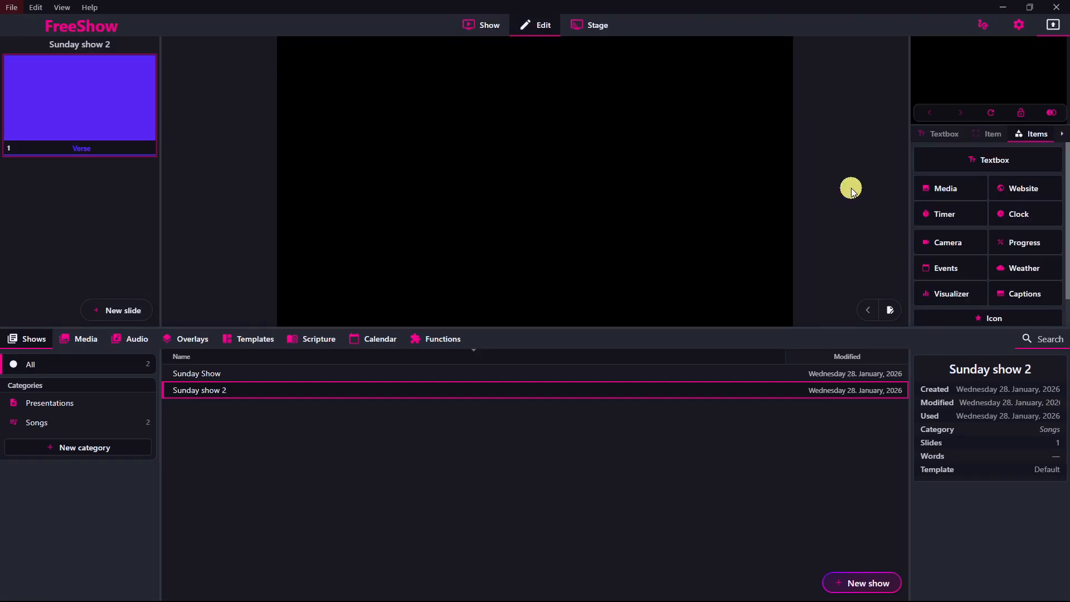
pyautogui.moveTo(1067, 168)
pyautogui.mouseDown()
pyautogui.moveTo(1068, 190)
pyautogui.moveTo(1067, 162)
pyautogui.mouseUp()
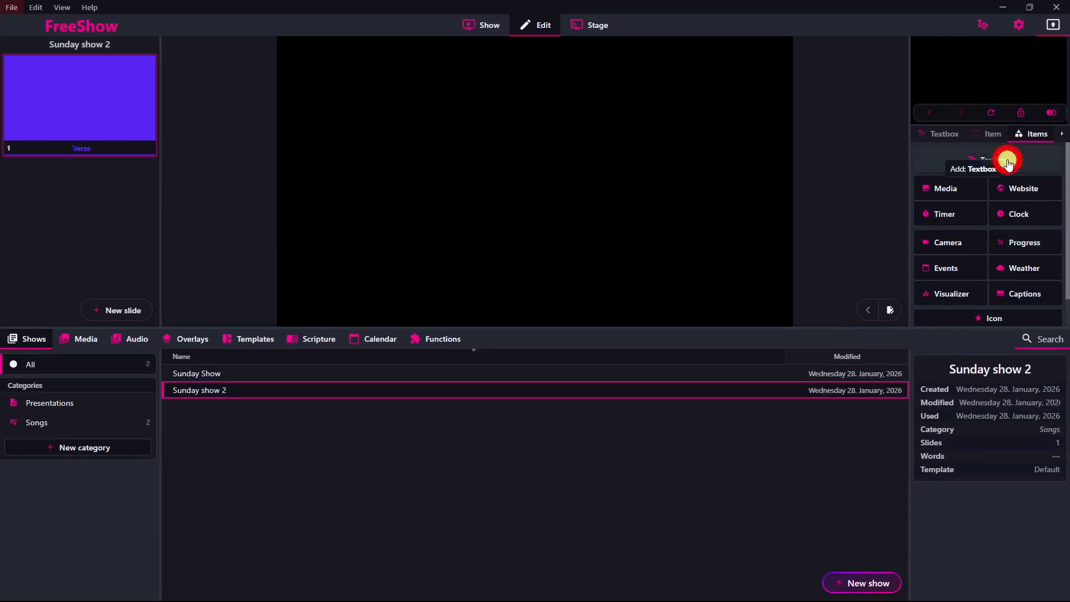
# Add a textbox to the slide with the text "This is a text"
pyautogui.click(1008, 162)
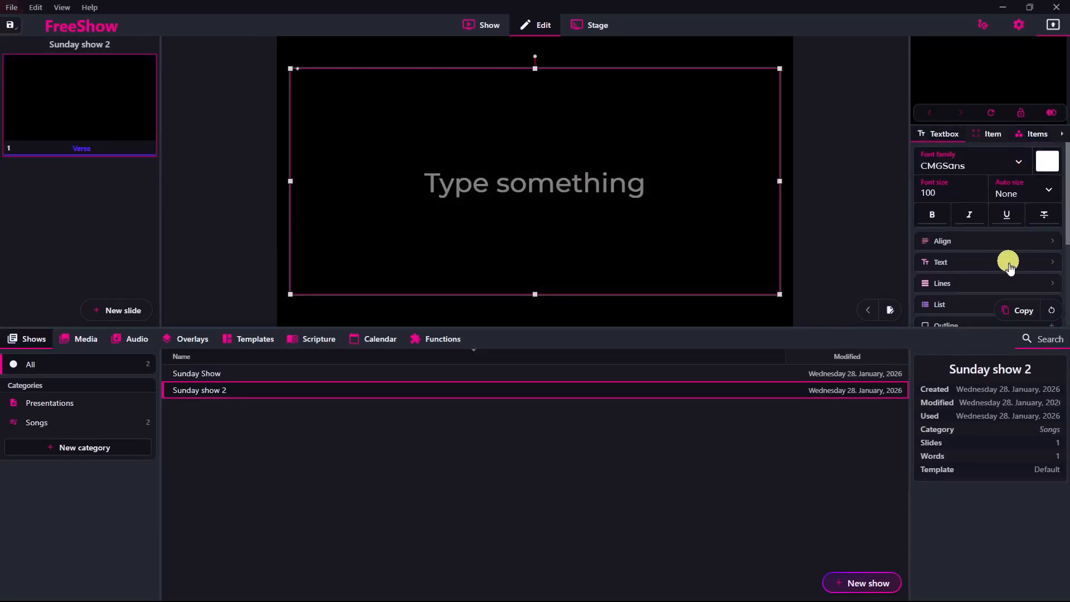
pyautogui.scroll(-2, 1009, 257)
pyautogui.write('This is a text')
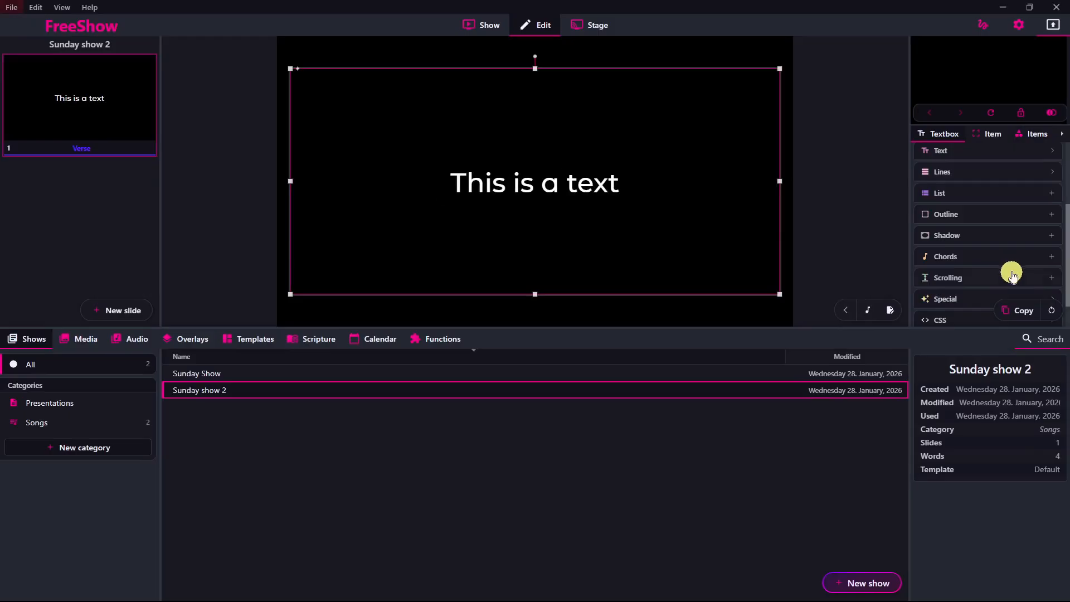
# Look through the textbox formatting options and make the text bold, italic and underlined
pyautogui.scroll(3, 1027, 239)
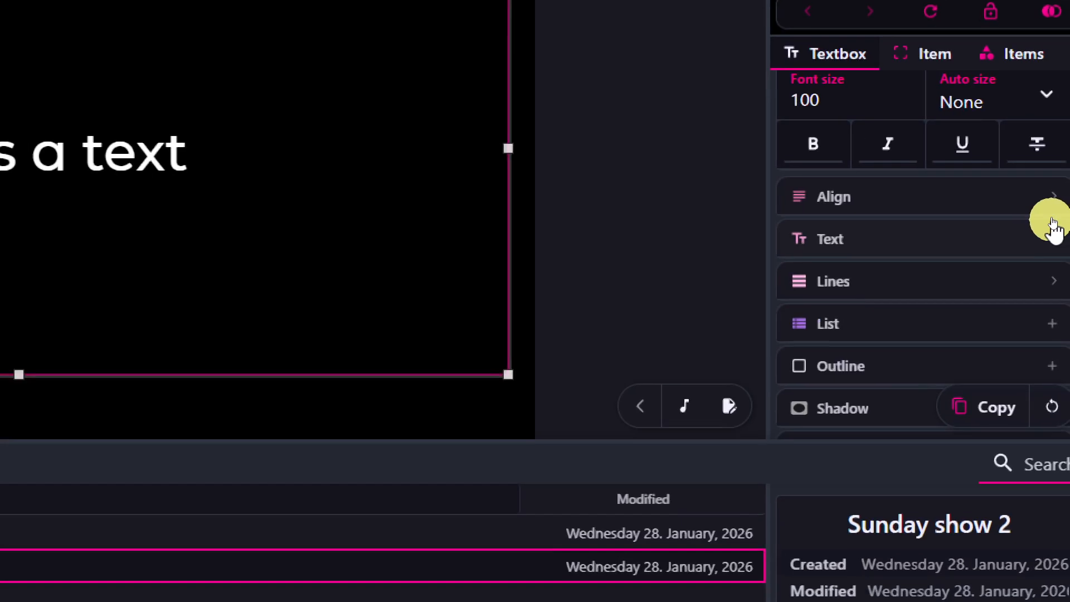
pyautogui.scroll(-4, 1034, 293)
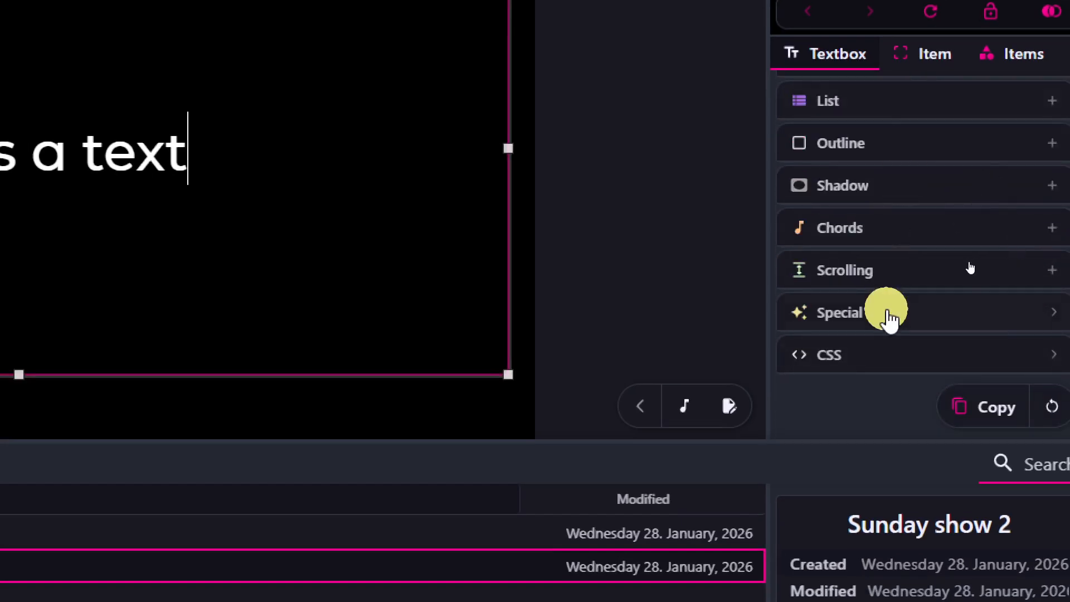
pyautogui.scroll(4, 885, 360)
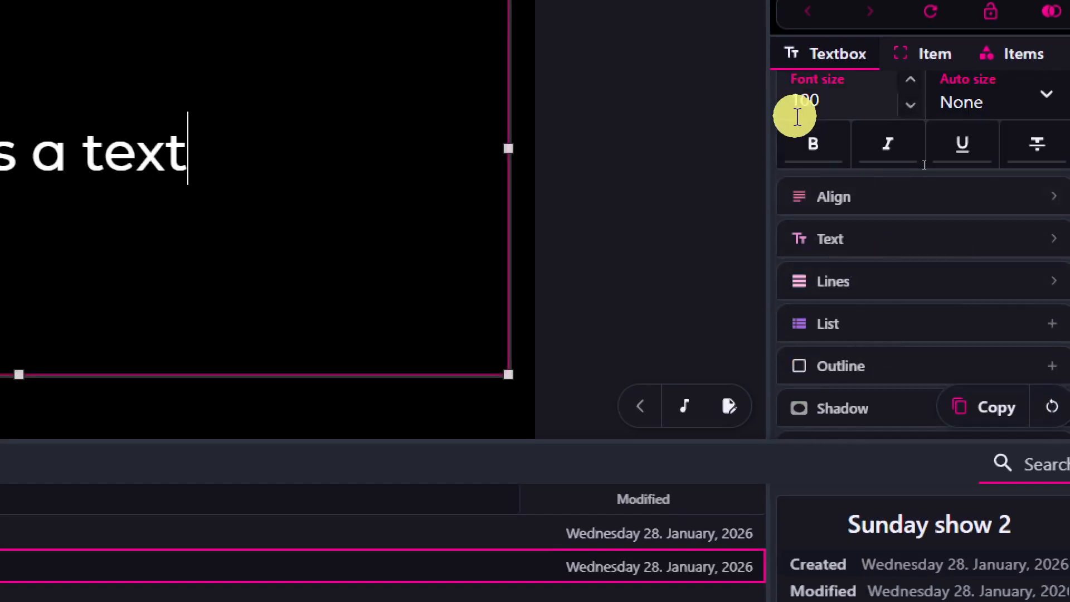
pyautogui.click(805, 146)
pyautogui.click(887, 151)
pyautogui.click(988, 155)
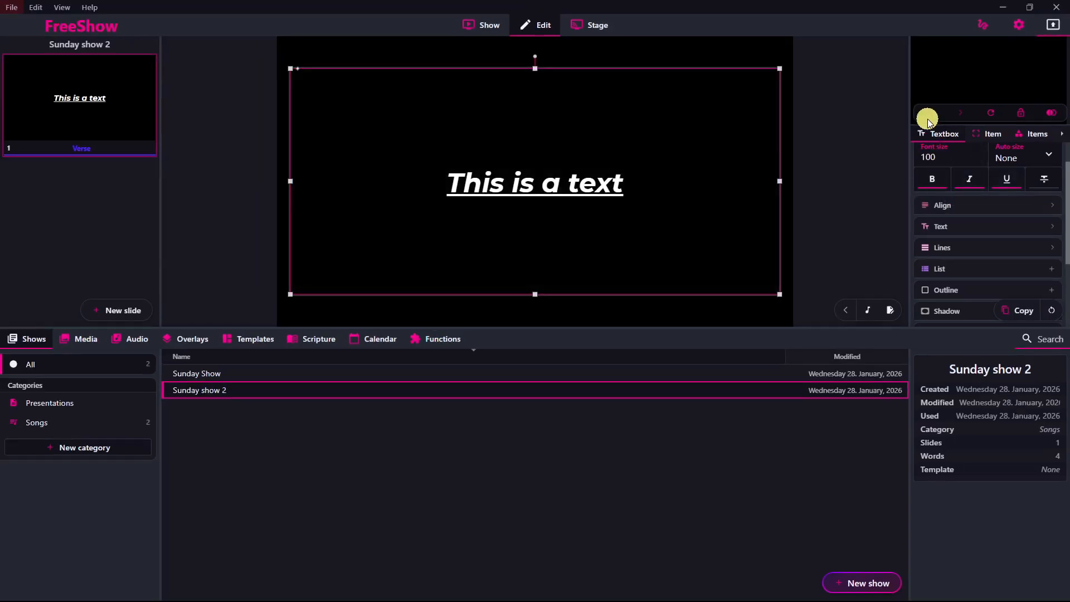
# Delete the formatted textbox from the Verse slide
pyautogui.click(466, 24)
pyautogui.click(529, 23)
pyautogui.click(473, 133)
pyautogui.click(212, 189)
pyautogui.click(404, 168)
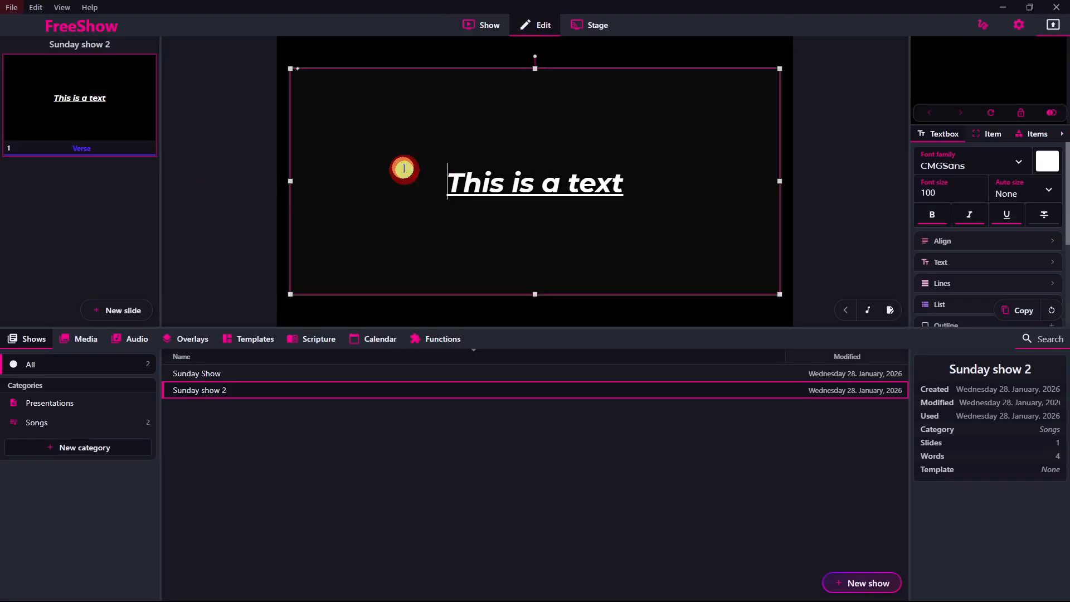
pyautogui.press('Delete')
pyautogui.click(320, 149)
pyautogui.press('Delete')
pyautogui.click(204, 96)
pyautogui.click(317, 69)
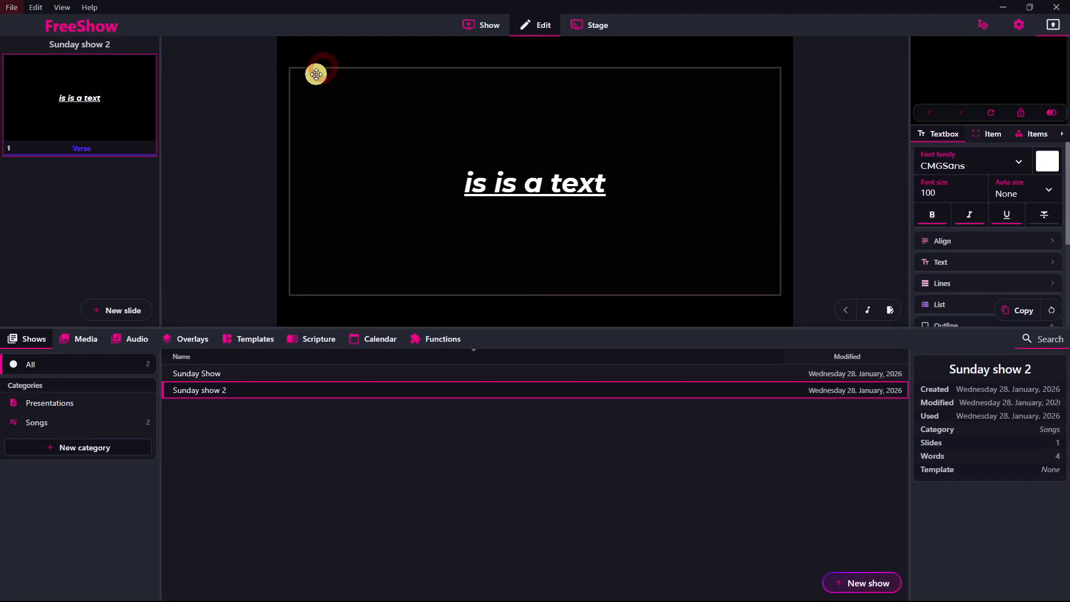
pyautogui.press('Delete')
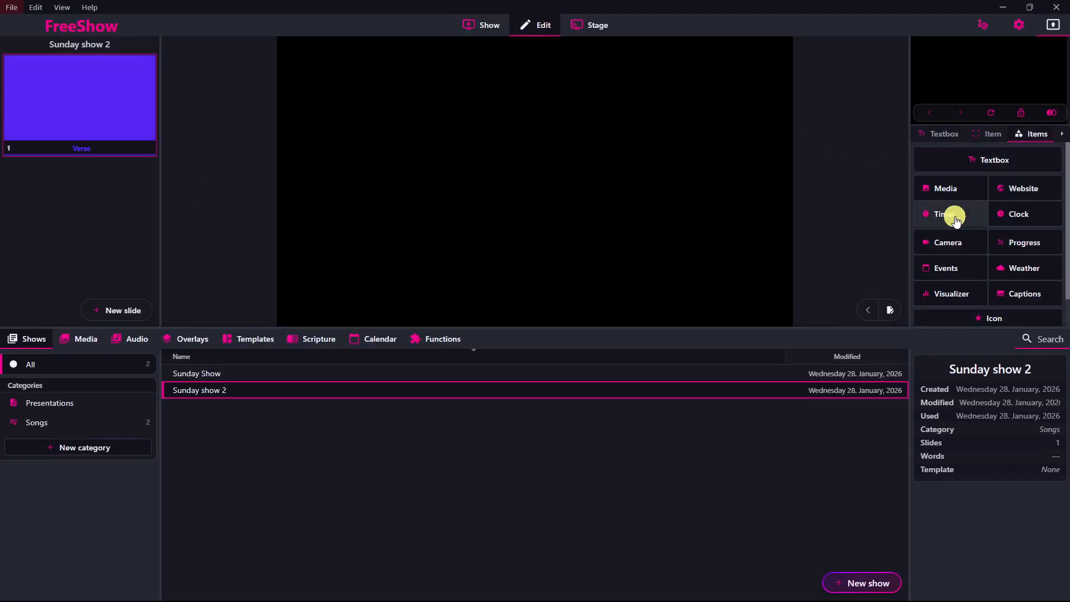
# Try out a clock and a progress item on the slide, deleting each one
pyautogui.click(1028, 215)
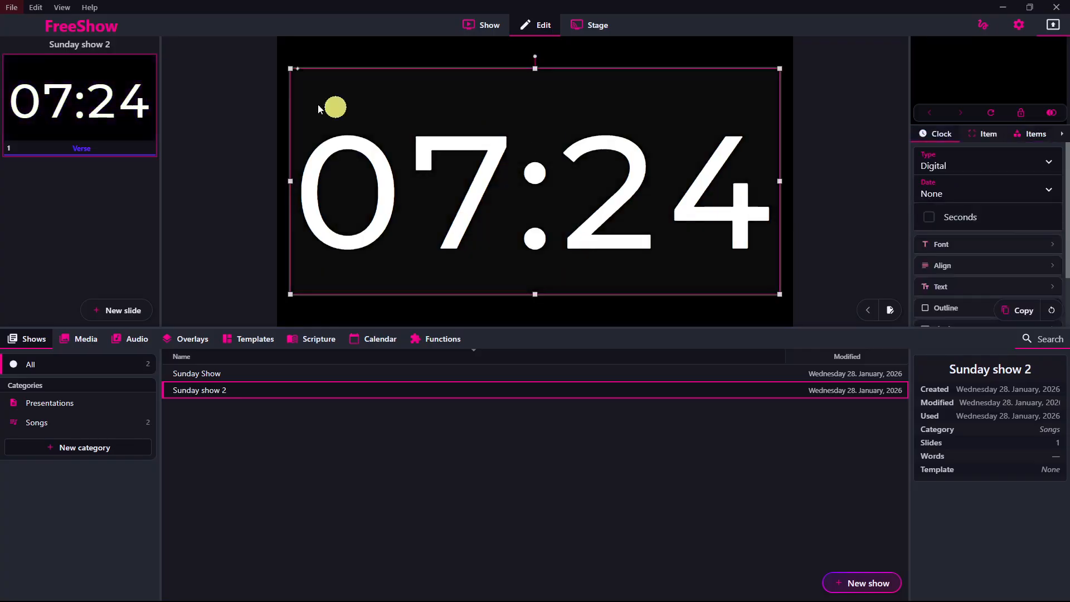
pyautogui.press('Delete')
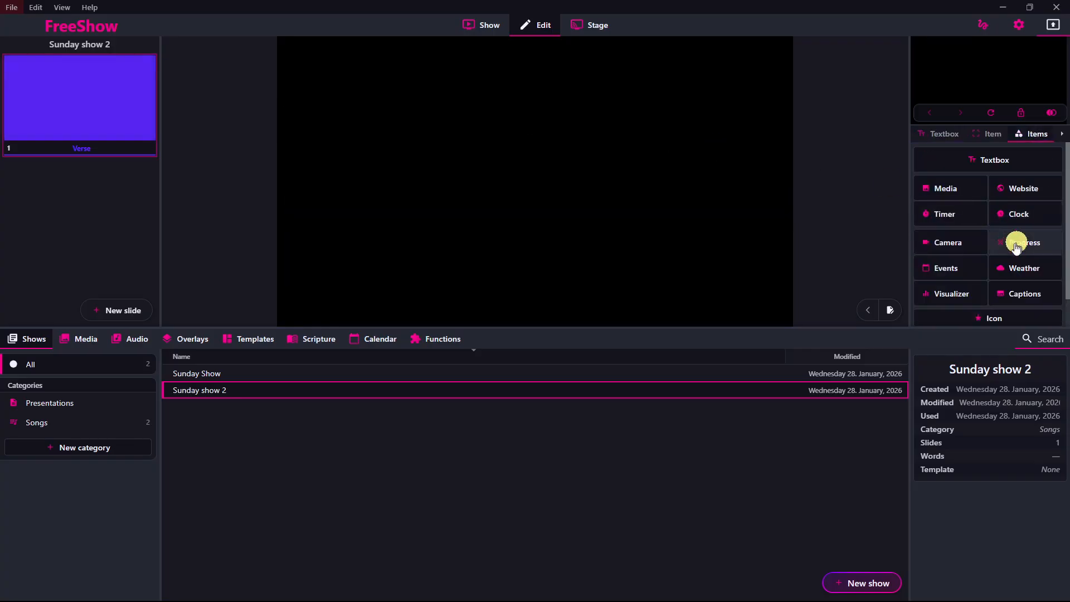
pyautogui.click(1040, 245)
pyautogui.click(270, 150)
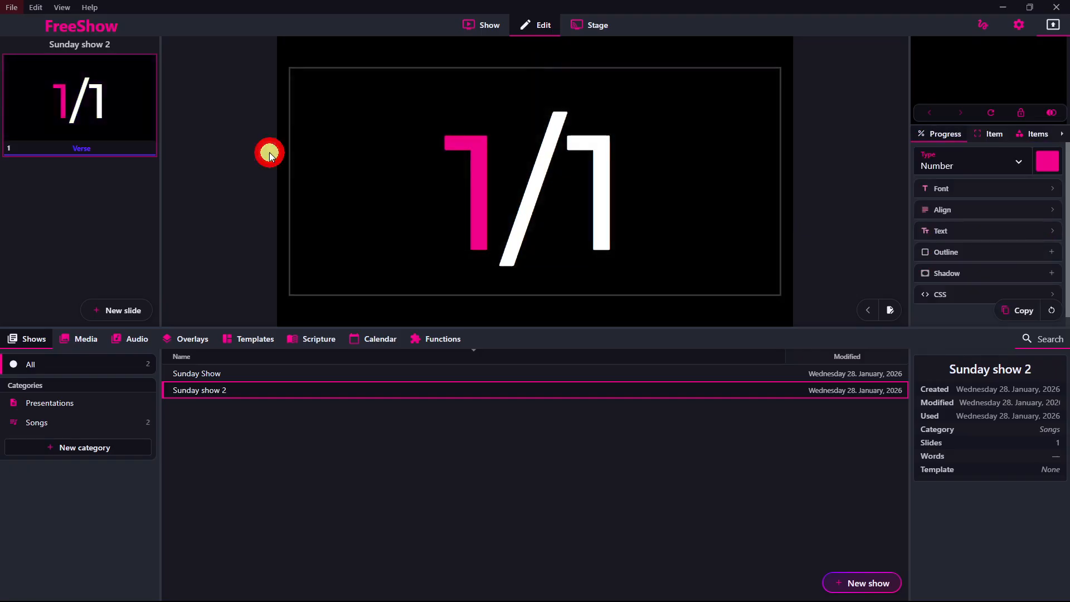
pyautogui.click(442, 149)
pyautogui.press('Delete')
# Add a weather item to the slide and delete it
pyautogui.click(1024, 270)
pyautogui.click(485, 174)
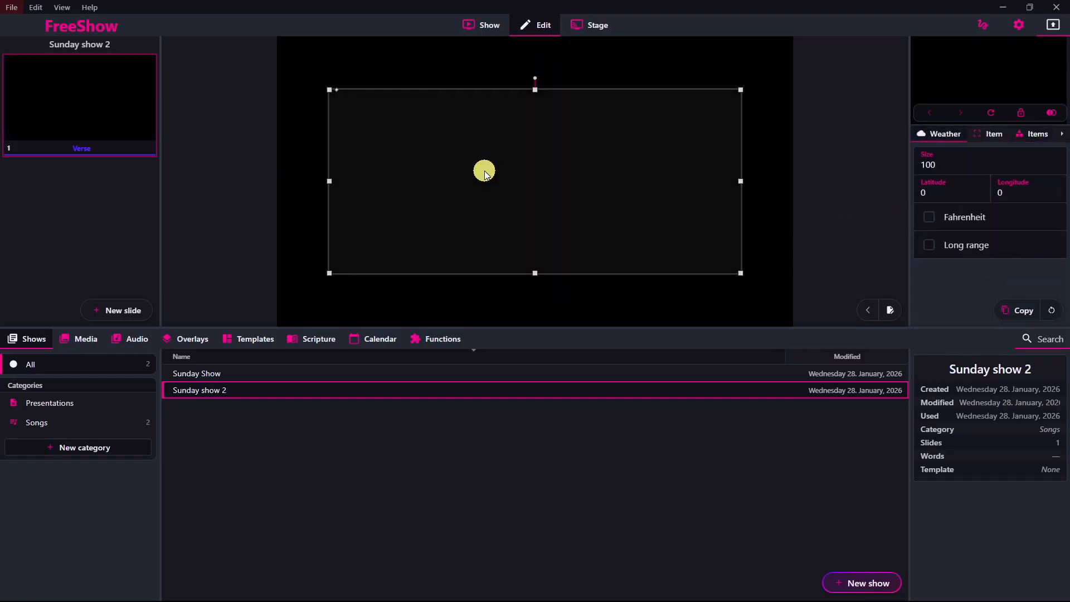
pyautogui.press('Delete')
# Add the green thumbs-up icon to the slide and move it to the slide's upper-right corner
pyautogui.scroll(-1, 1009, 252)
pyautogui.click(998, 286)
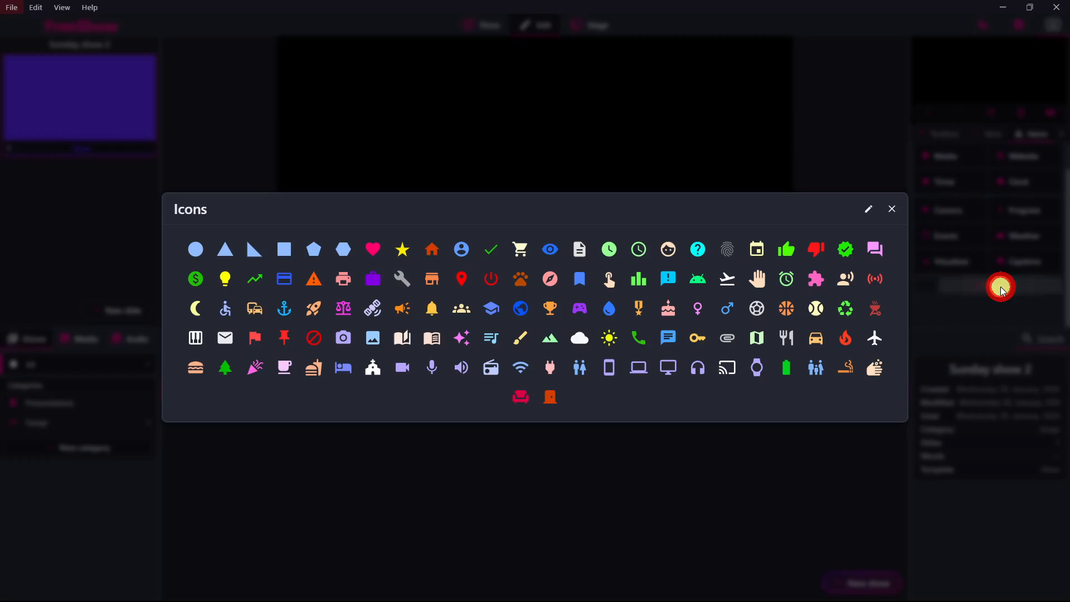
pyautogui.click(791, 256)
pyautogui.moveTo(552, 156); pyautogui.dragTo(719, 86)
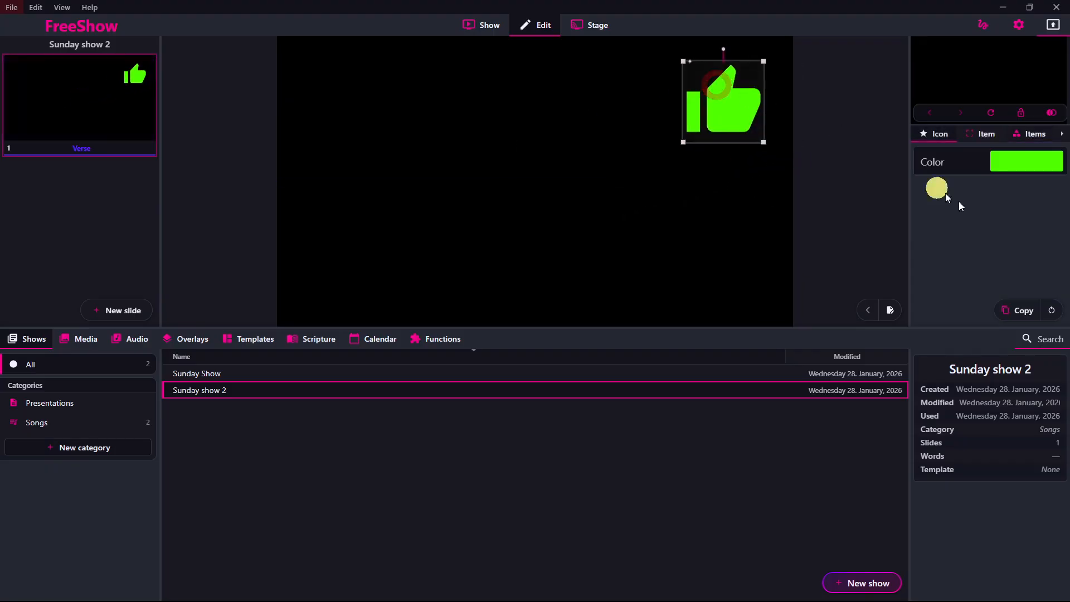
# Expand the editing tools to show the Slide and Filters sections, and return to the icon options
pyautogui.click(966, 138)
pyautogui.click(1064, 139)
pyautogui.click(922, 139)
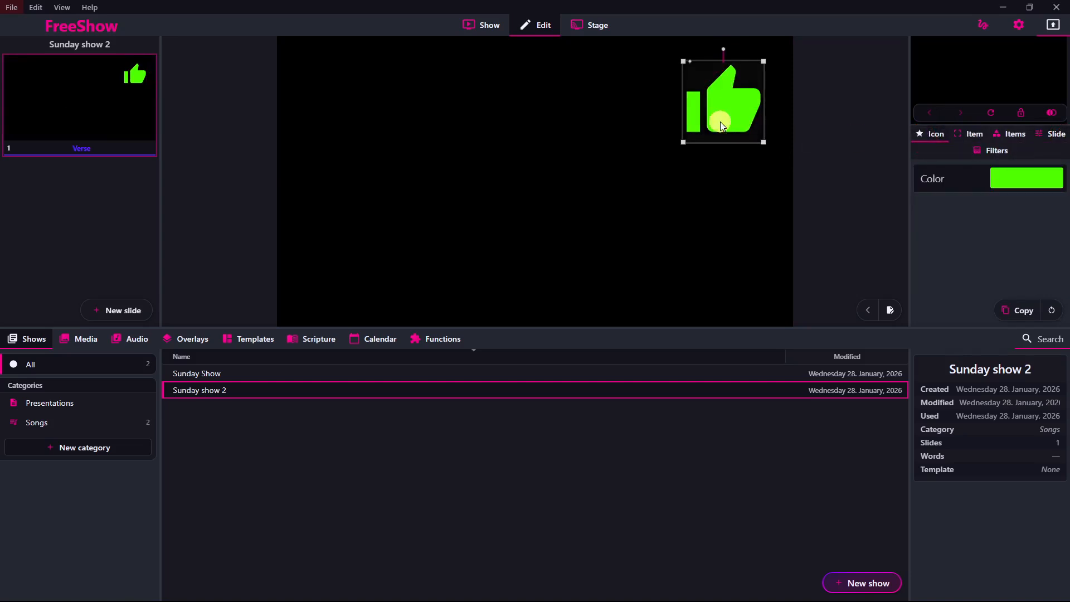
# Delete the thumbs-up icon and start adding a media item, closing the file selection without choosing a file
pyautogui.press('Delete')
pyautogui.scroll(-1, 986, 217)
pyautogui.scroll(1, 992, 223)
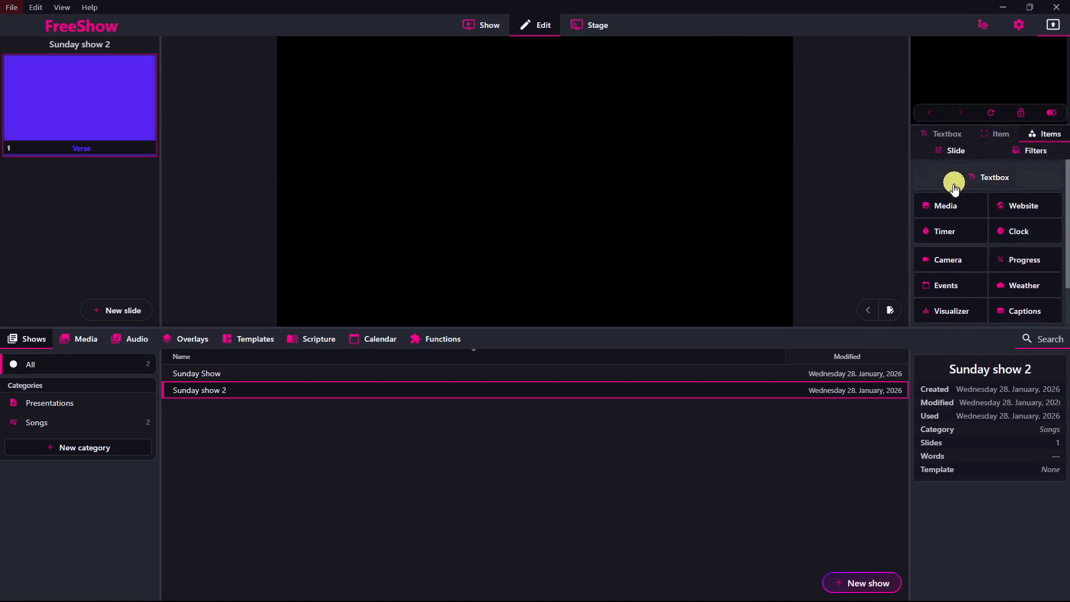
pyautogui.click(948, 203)
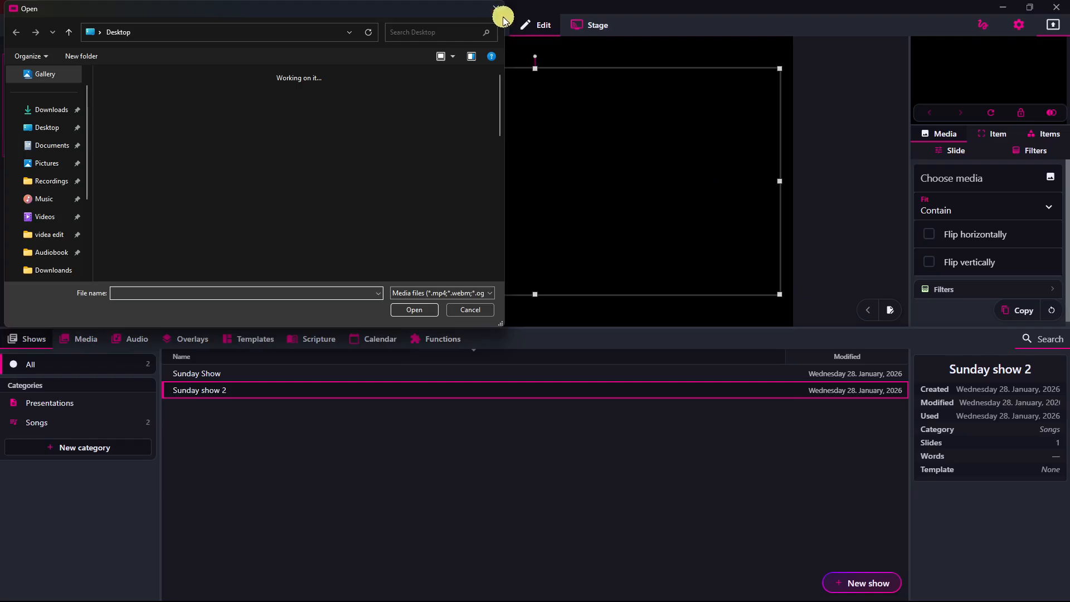
pyautogui.click(501, 11)
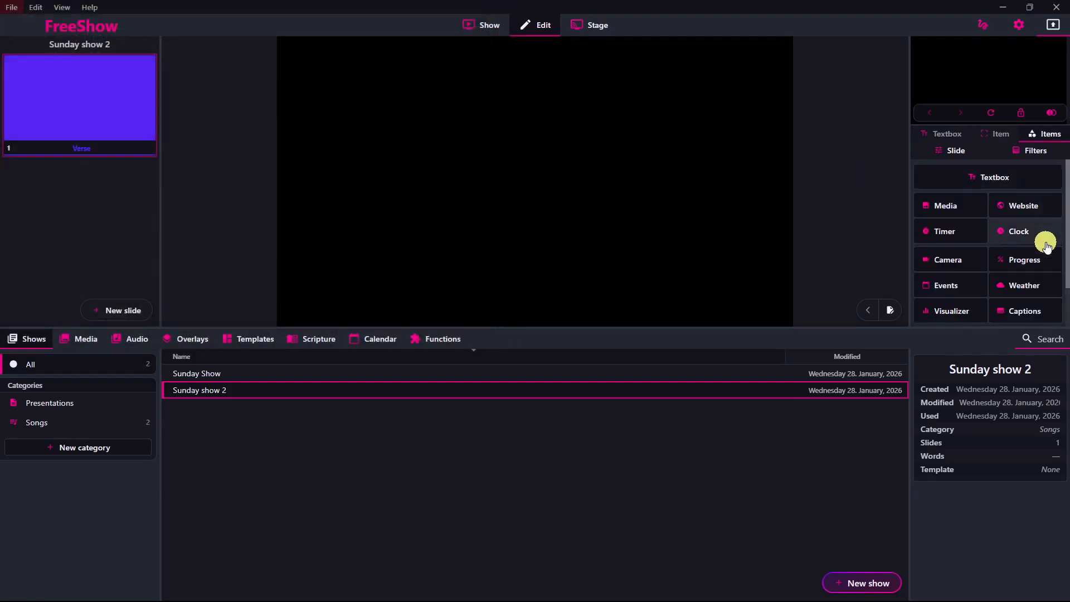
# Add an empty textbox and an audio visualizer to the Verse slide
pyautogui.click(946, 185)
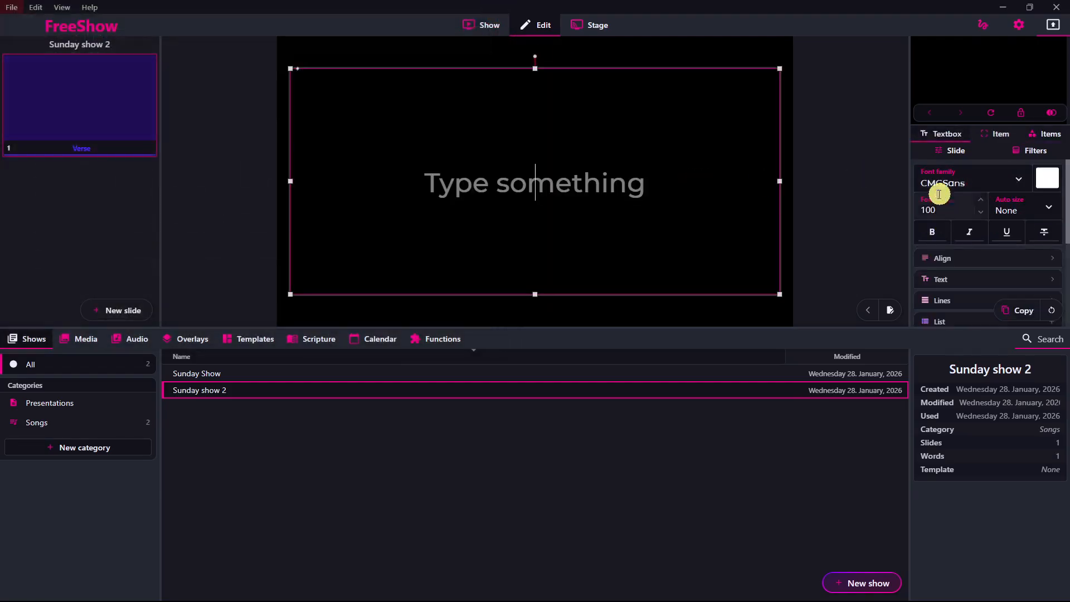
pyautogui.click(1047, 135)
pyautogui.scroll(-3, 1031, 223)
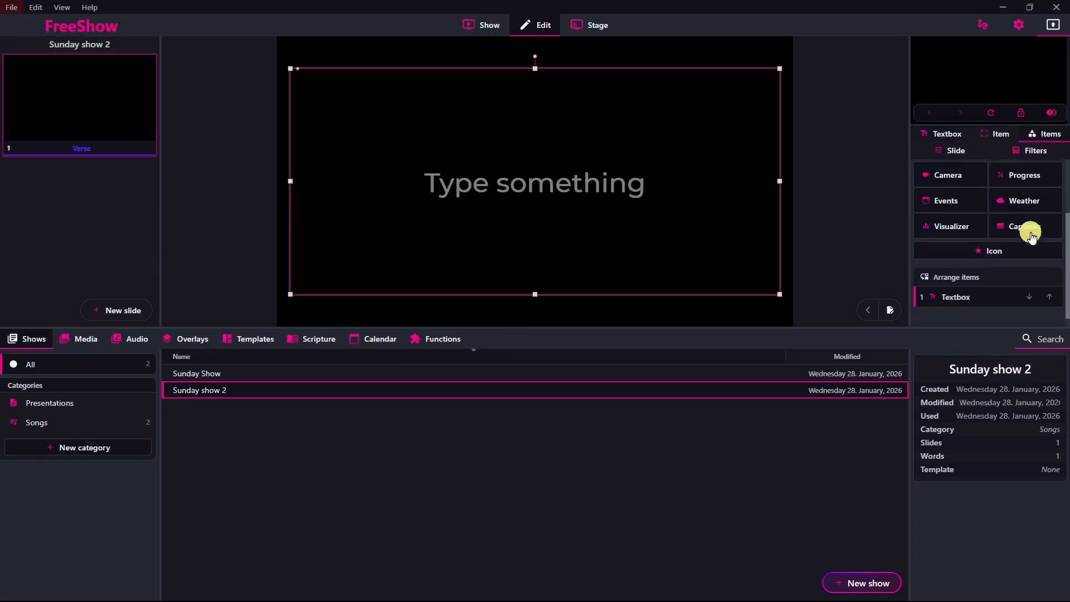
pyautogui.click(976, 211)
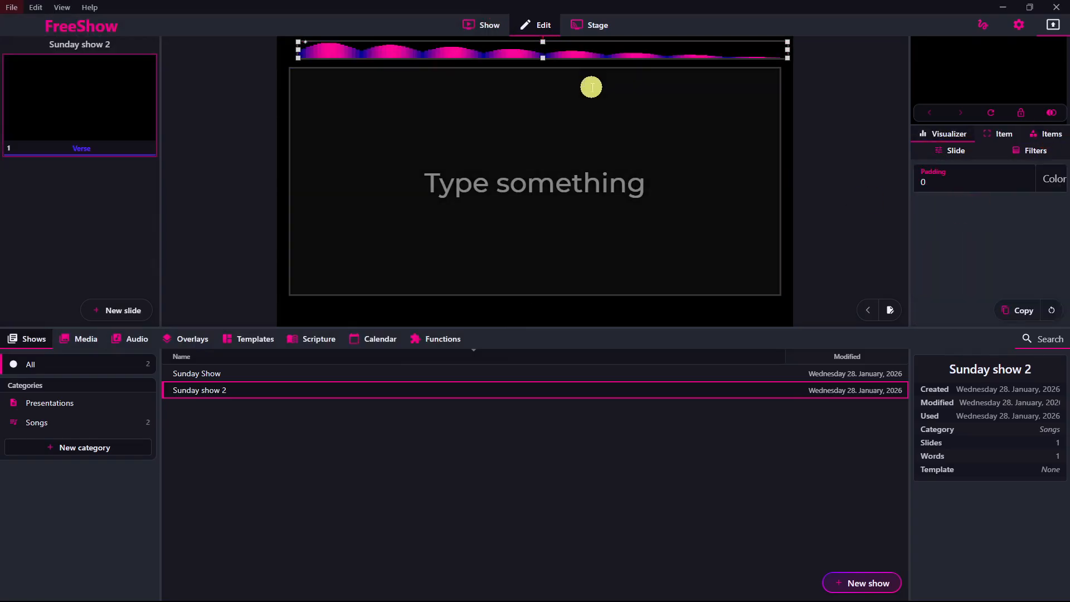
# Add the orange paw icon and move it to the right side of the slide, over the textbox
pyautogui.click(1061, 138)
pyautogui.scroll(-3, 1044, 222)
pyautogui.scroll(3, 1051, 258)
pyautogui.scroll(-3, 1016, 252)
pyautogui.click(1009, 226)
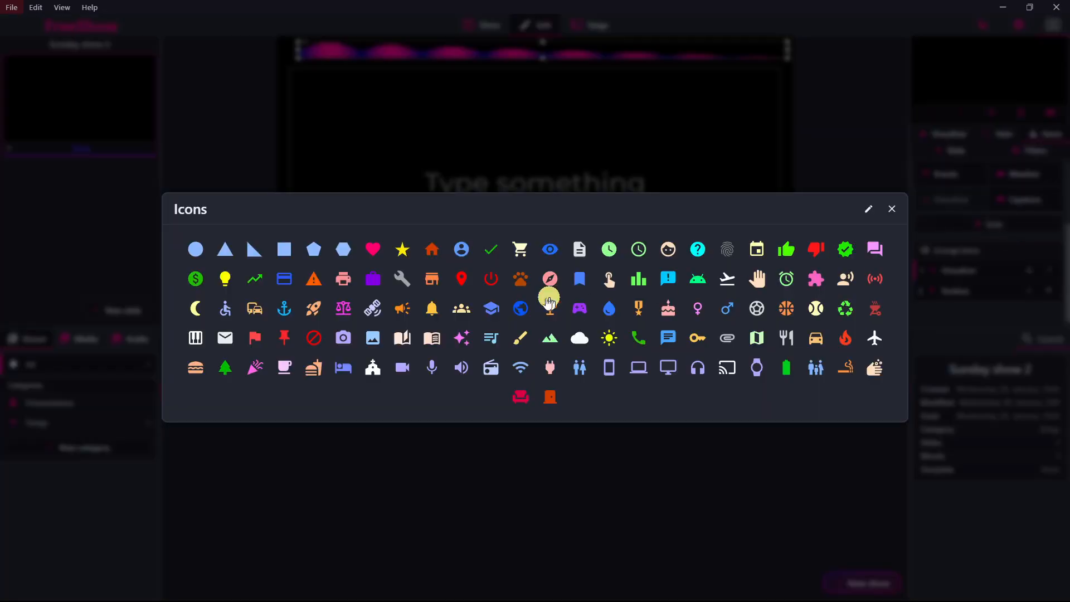
pyautogui.click(517, 286)
pyautogui.moveTo(530, 277); pyautogui.dragTo(714, 167)
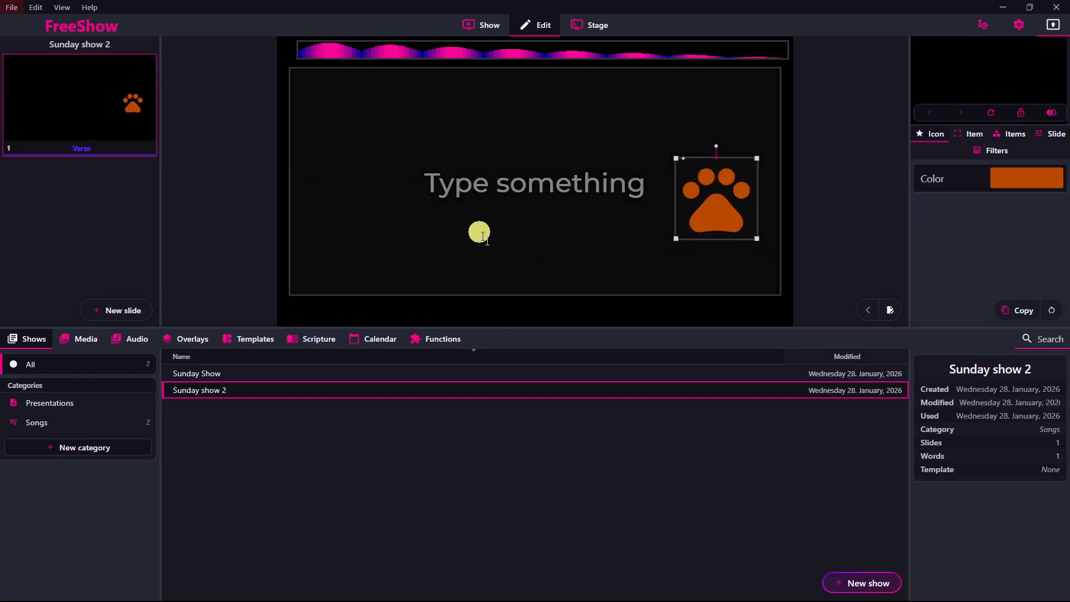
# Delete the visualizer, the textbox and the paw icon from the slide
pyautogui.click(602, 164)
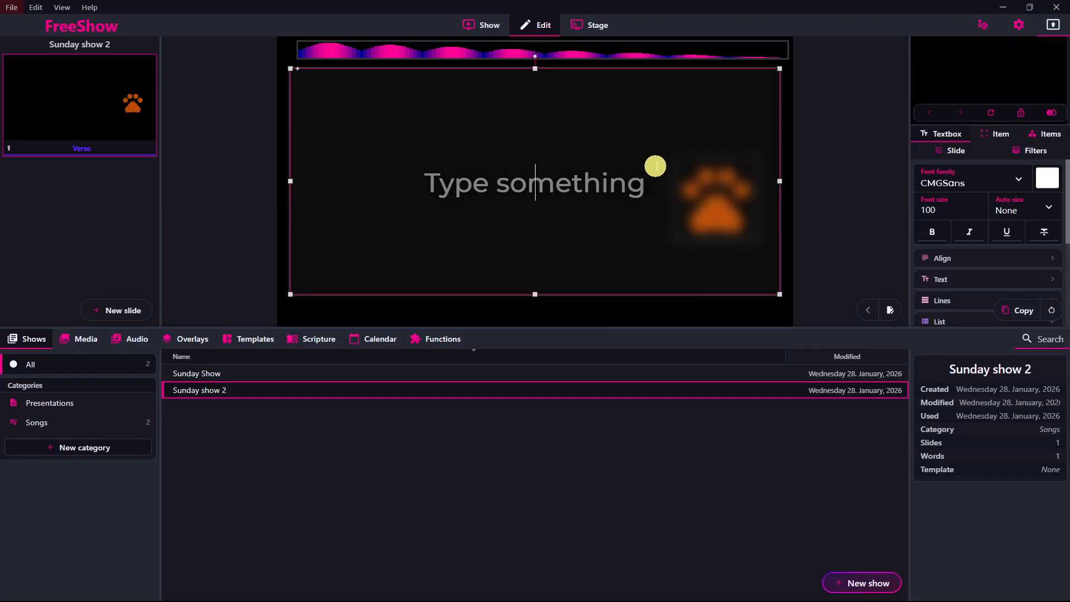
pyautogui.click(780, 221)
pyautogui.click(842, 217)
pyautogui.click(770, 200)
pyautogui.click(523, 58)
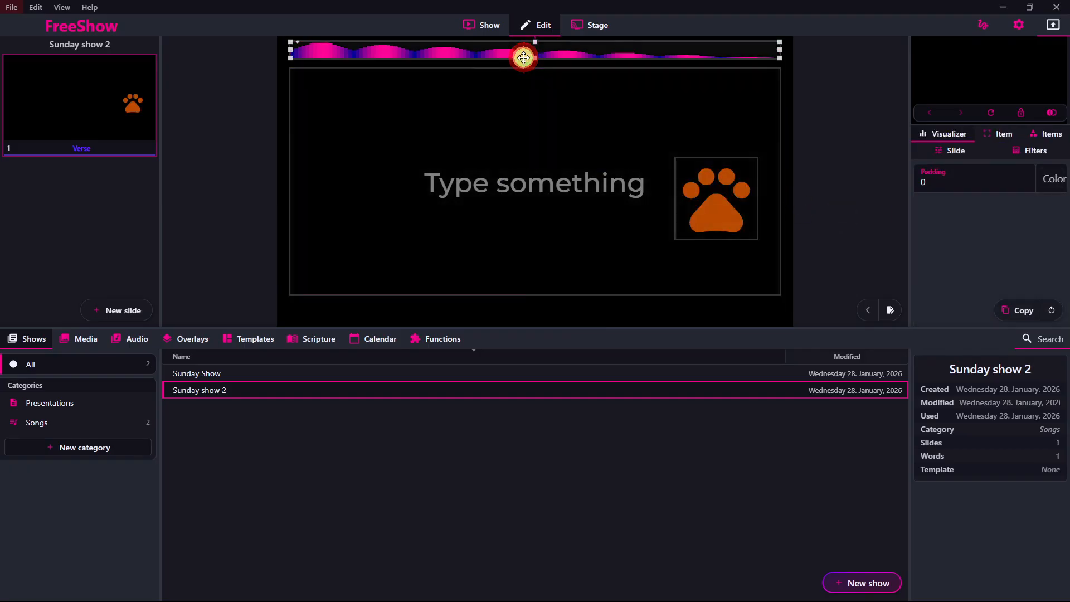
pyautogui.press('Delete')
pyautogui.click(445, 67)
pyautogui.press('Delete')
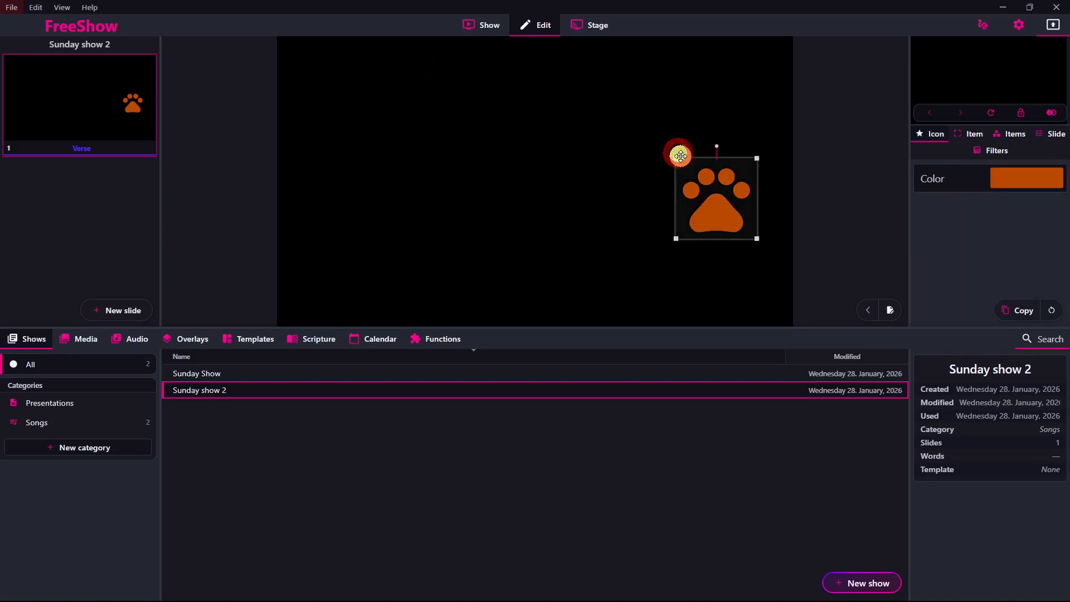
pyautogui.press('Delete')
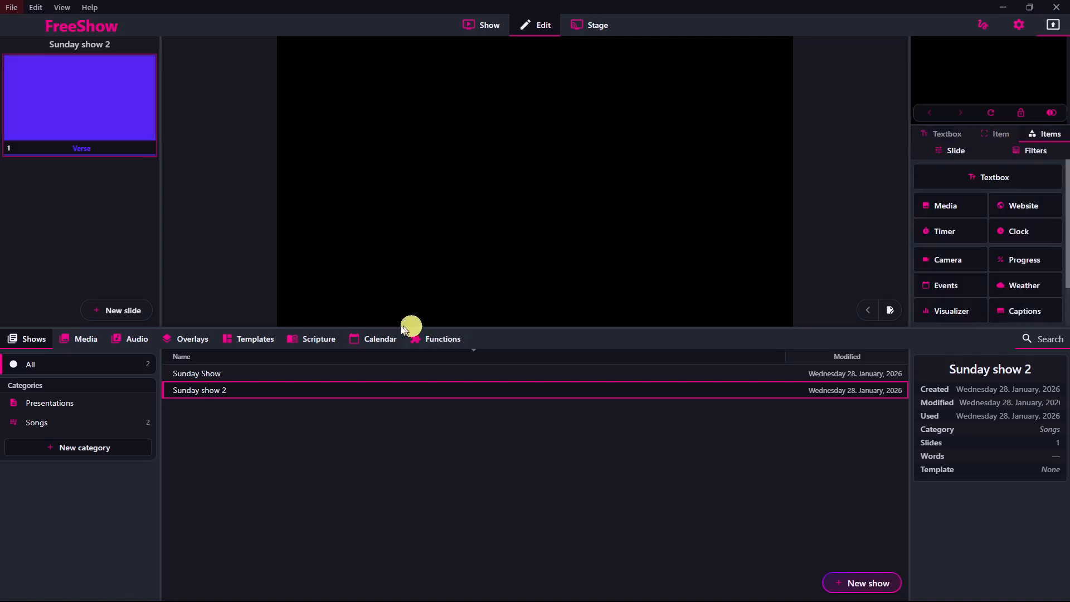
# Add Genesis 1:3 from the Berean Study Bible to Sunday show 2 as a new slide
pyautogui.click(334, 339)
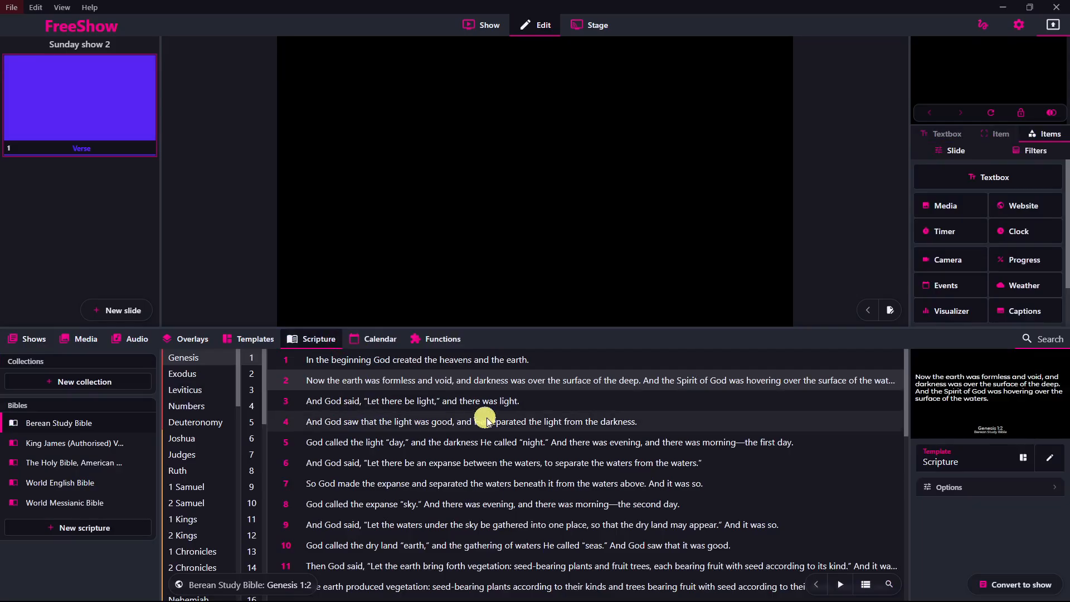
pyautogui.click(592, 402)
pyautogui.moveTo(592, 402); pyautogui.dragTo(508, 231)
pyautogui.moveTo(367, 402); pyautogui.dragTo(72, 111)
pyautogui.click(70, 181)
pyautogui.click(422, 169)
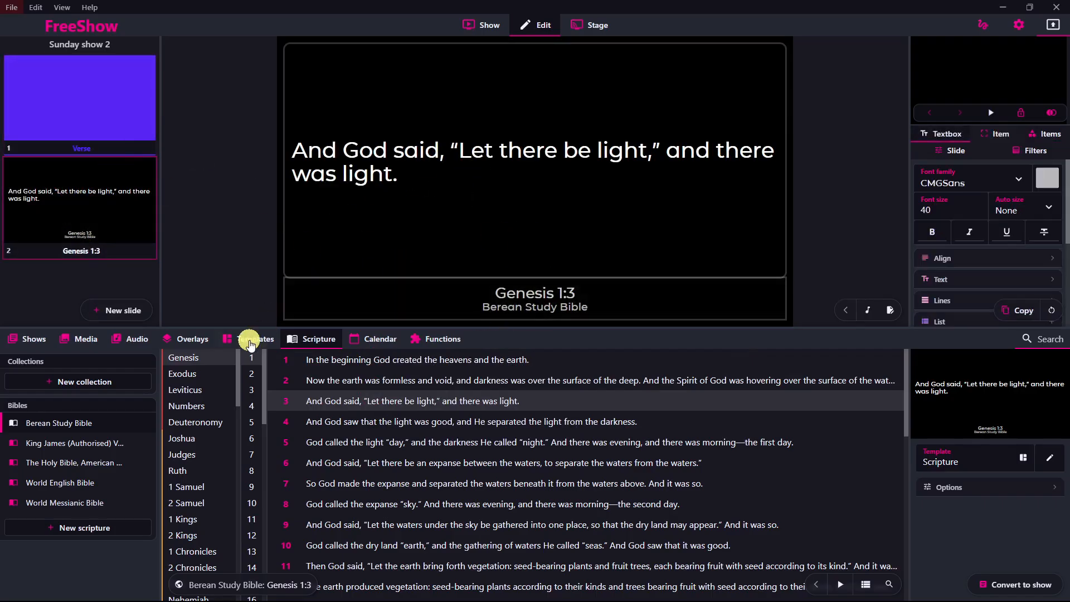
# Add the Name overlay from the overlay library to the Genesis 1:3 slide
pyautogui.click(250, 344)
pyautogui.click(192, 344)
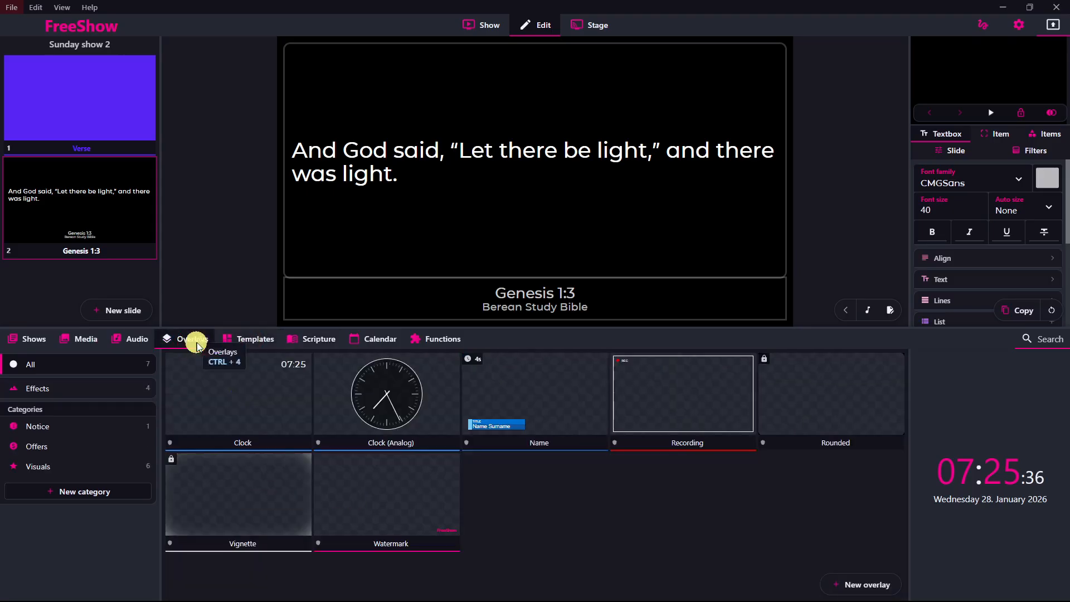
pyautogui.moveTo(545, 434); pyautogui.dragTo(99, 163)
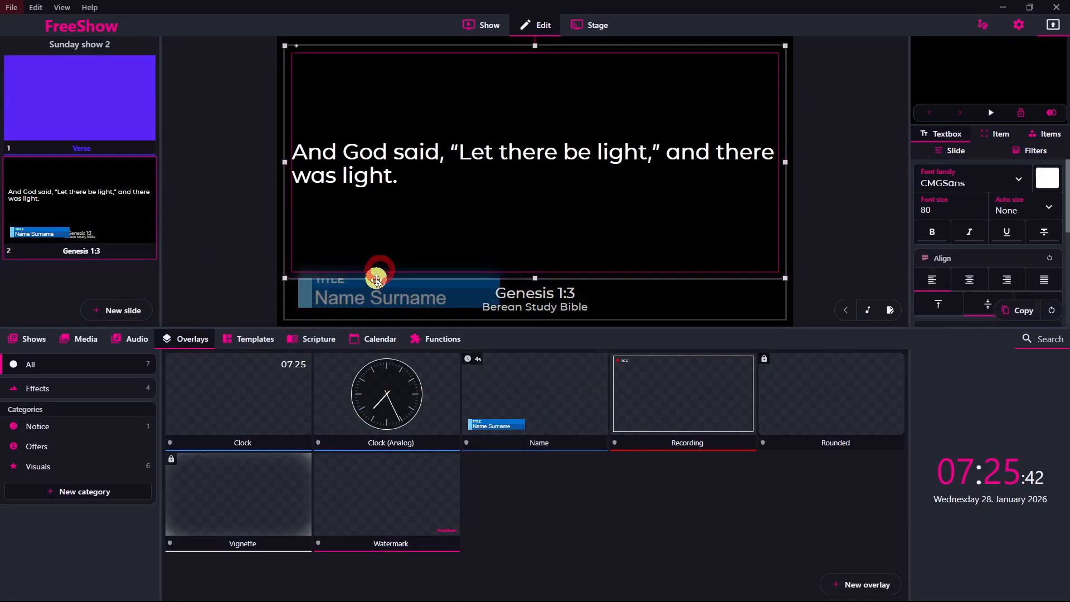
# Delete the Genesis 1:3 reference textbox and the verse textbox from the scripture slide
pyautogui.click(372, 292)
pyautogui.click(359, 225)
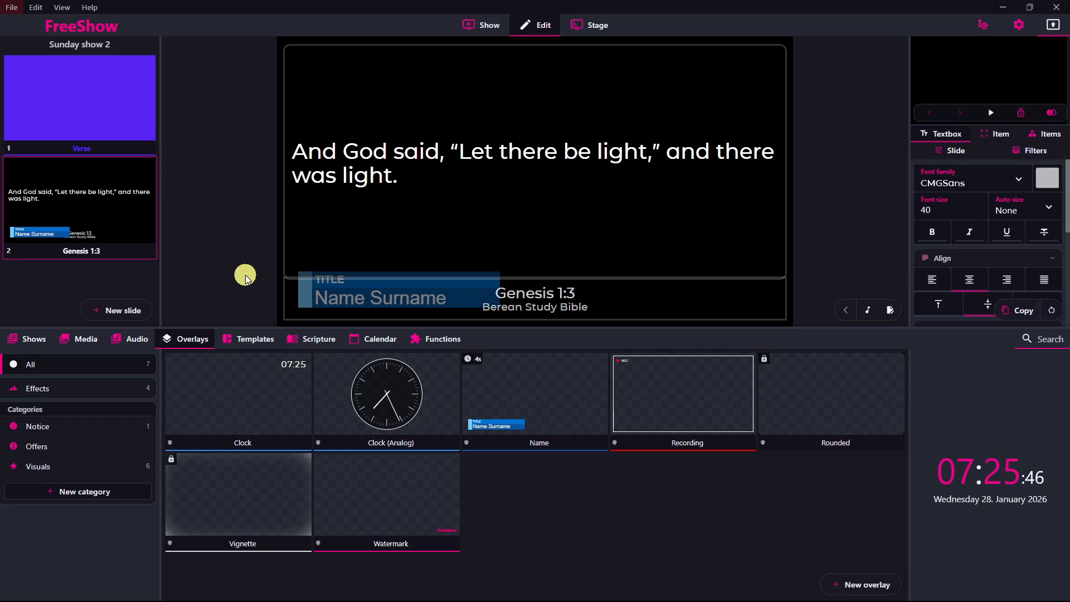
pyautogui.click(415, 150)
pyautogui.press('Delete')
pyautogui.press('Delete')
pyautogui.click(580, 299)
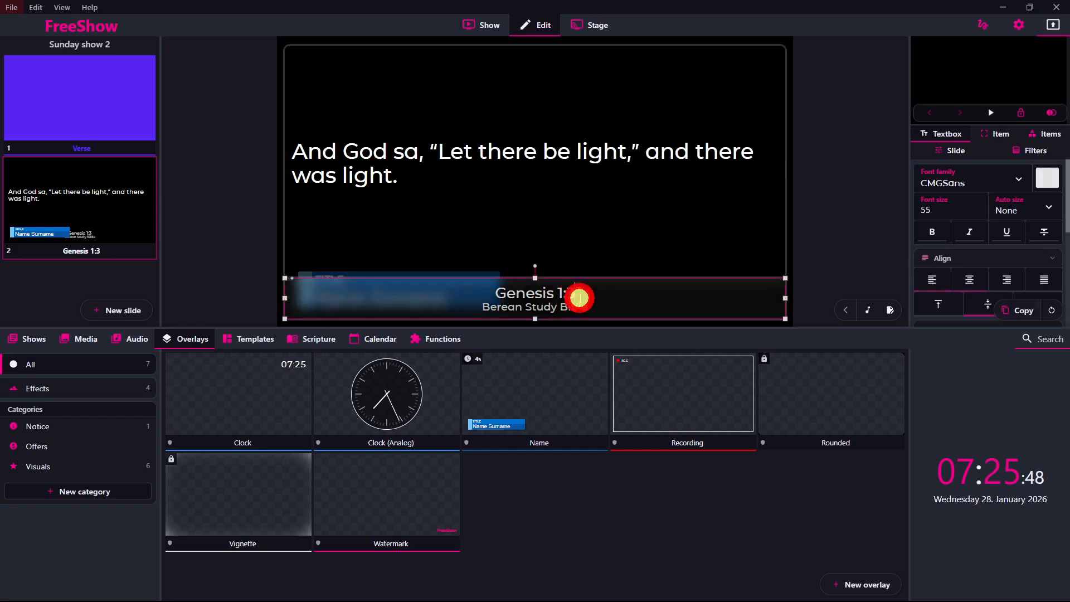
pyautogui.press('Delete')
pyautogui.click(570, 206)
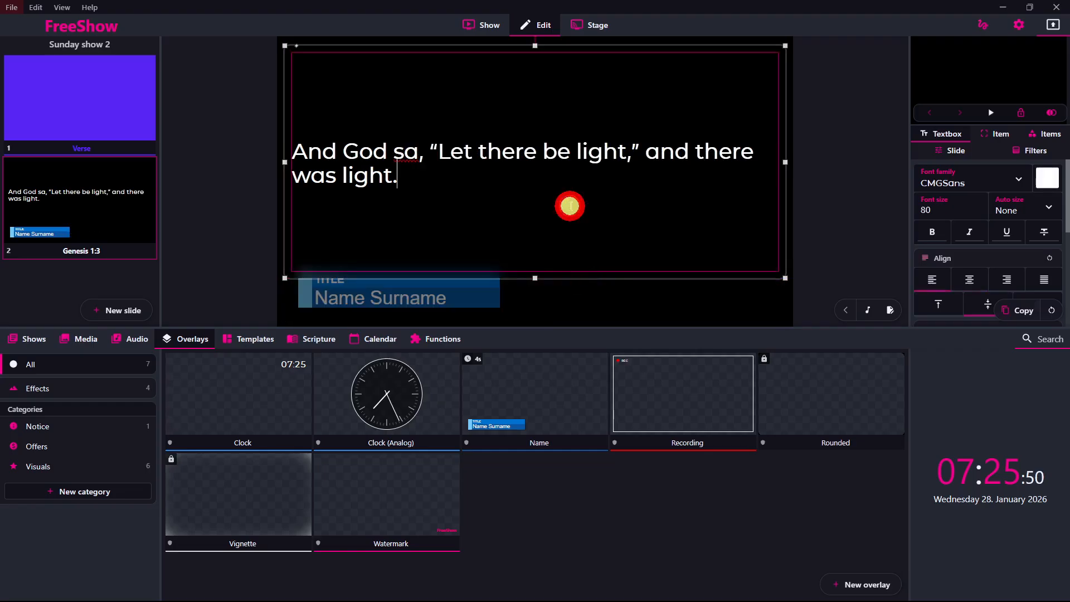
pyautogui.press('Delete')
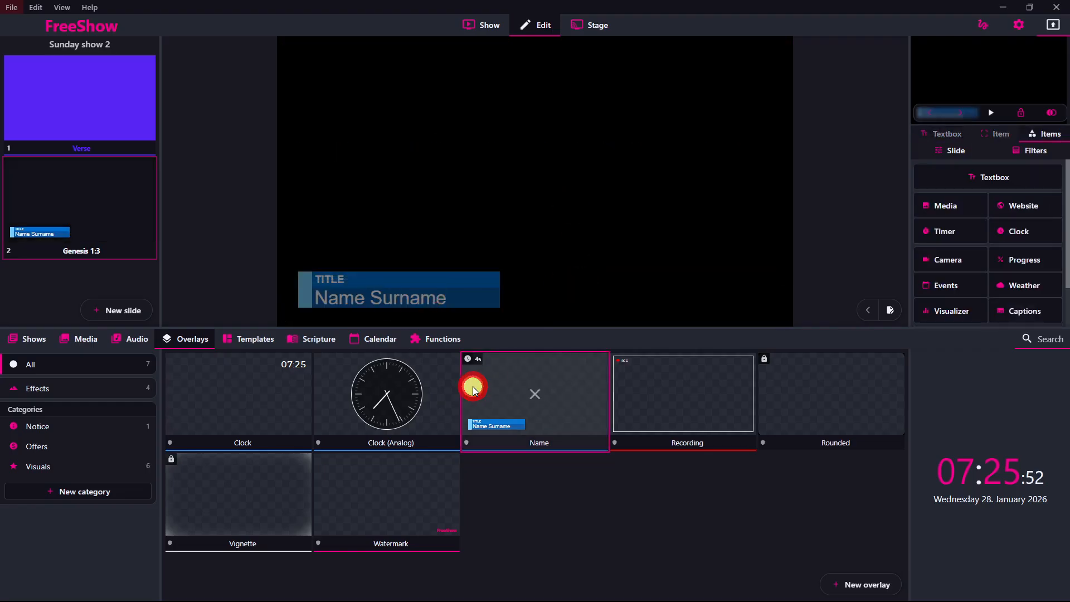
# Add the Name and Recording overlays to Sunday Project, clear the output, and open the Name overlay for editing
pyautogui.click(483, 423)
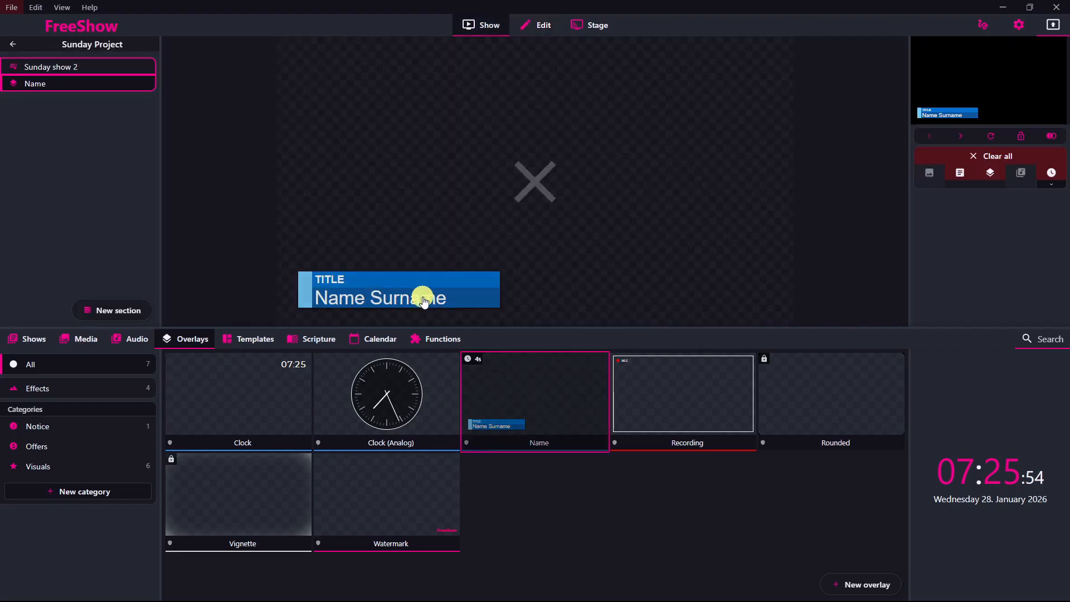
pyautogui.click(40, 85)
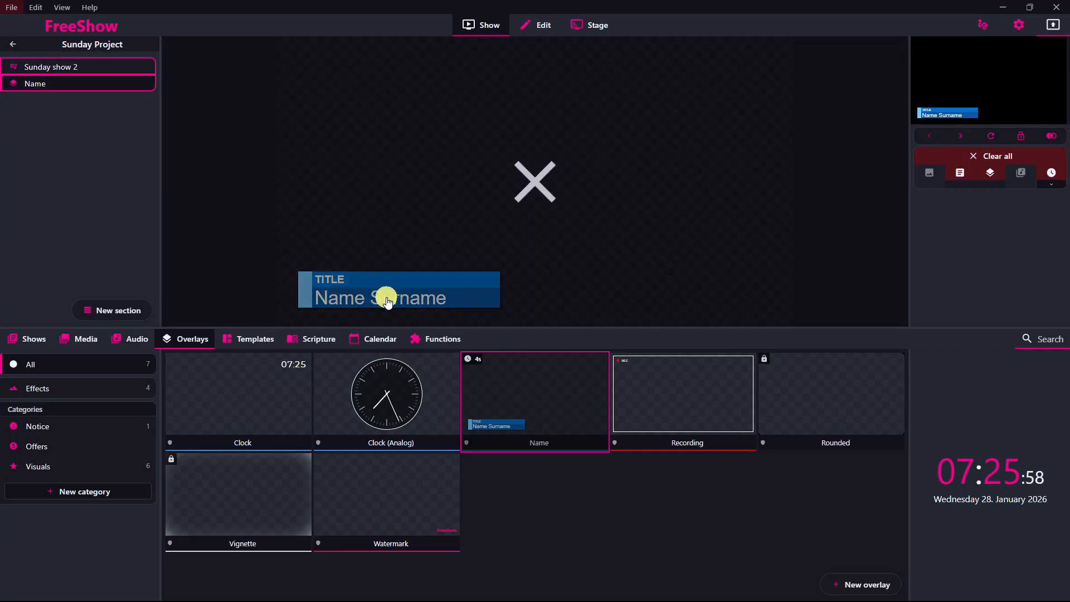
pyautogui.click(959, 175)
pyautogui.moveTo(671, 390); pyautogui.dragTo(97, 106)
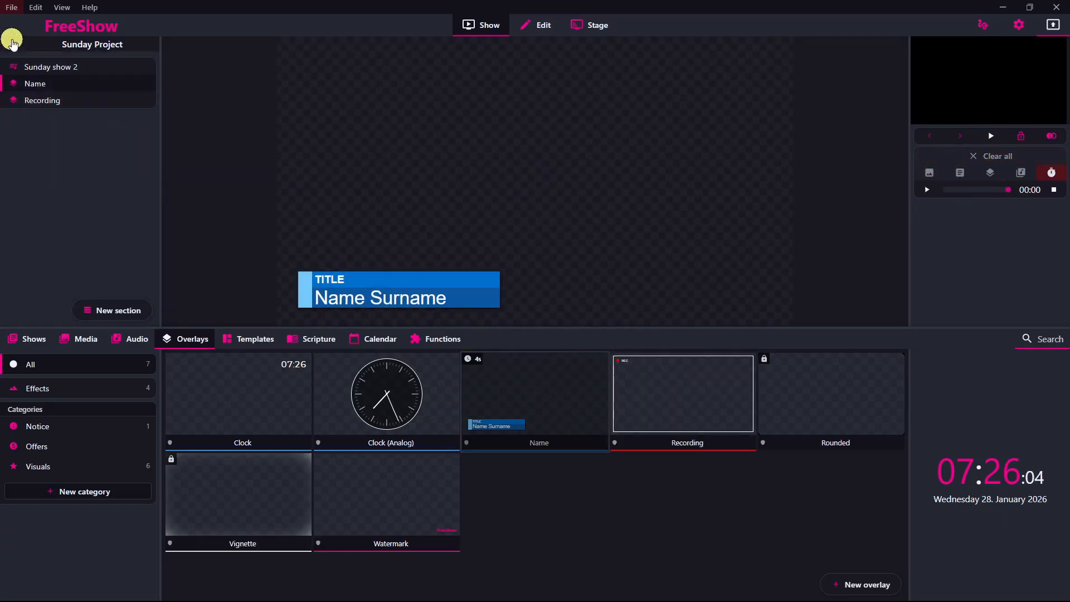
pyautogui.click(12, 44)
pyautogui.click(37, 81)
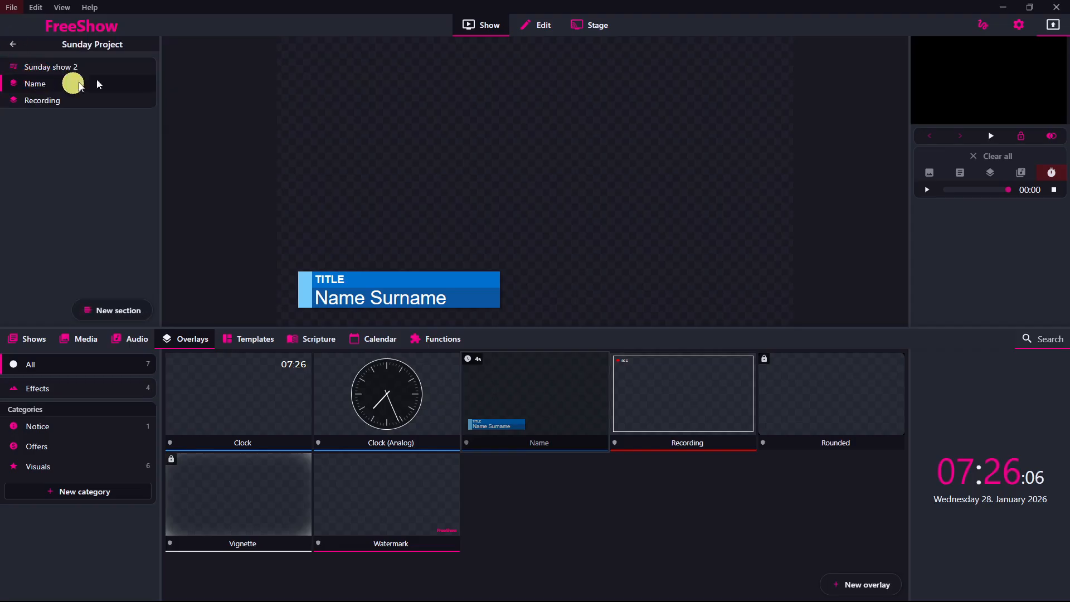
pyautogui.click(535, 27)
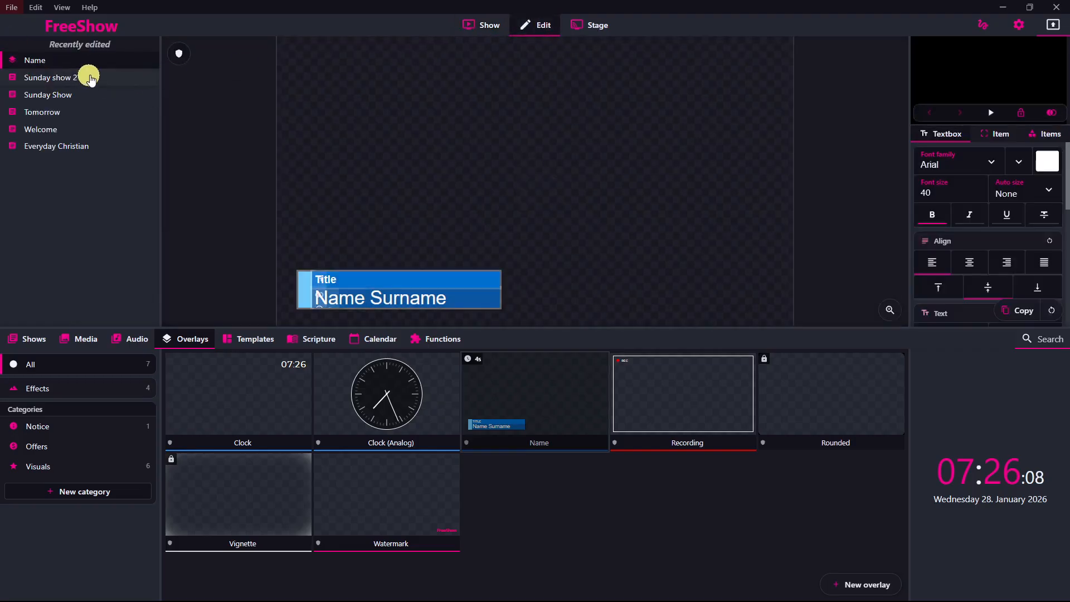
# Add the Recording overlay to the Genesis 1:3 slide of Sunday show 2
pyautogui.click(92, 81)
pyautogui.click(95, 184)
pyautogui.moveTo(681, 378)
pyautogui.mouseDown()
pyautogui.moveTo(57, 213)
pyautogui.moveTo(69, 186)
pyautogui.mouseUp()
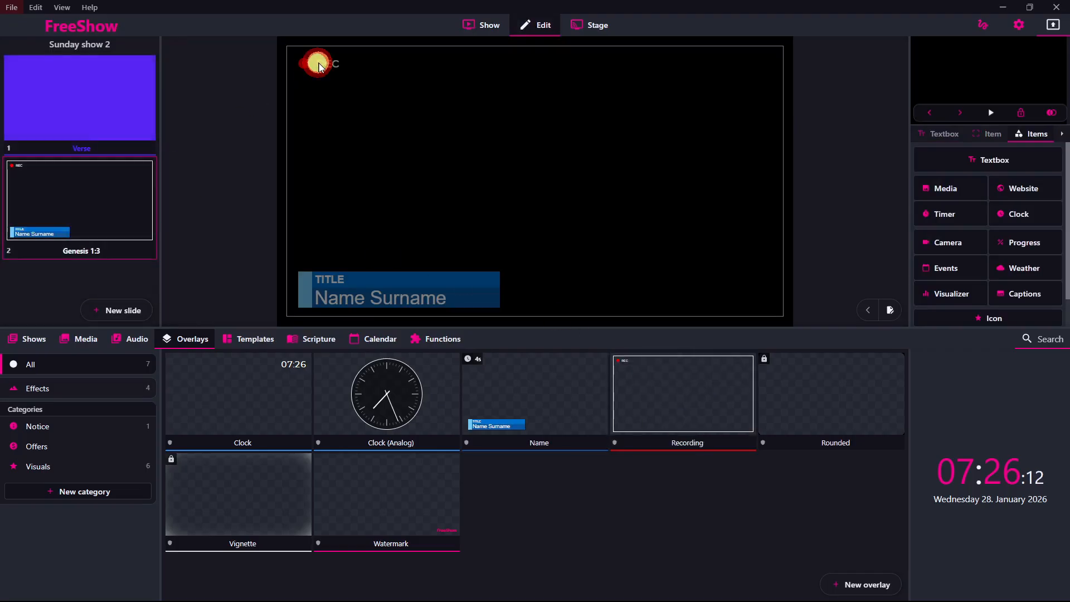
pyautogui.click(482, 395)
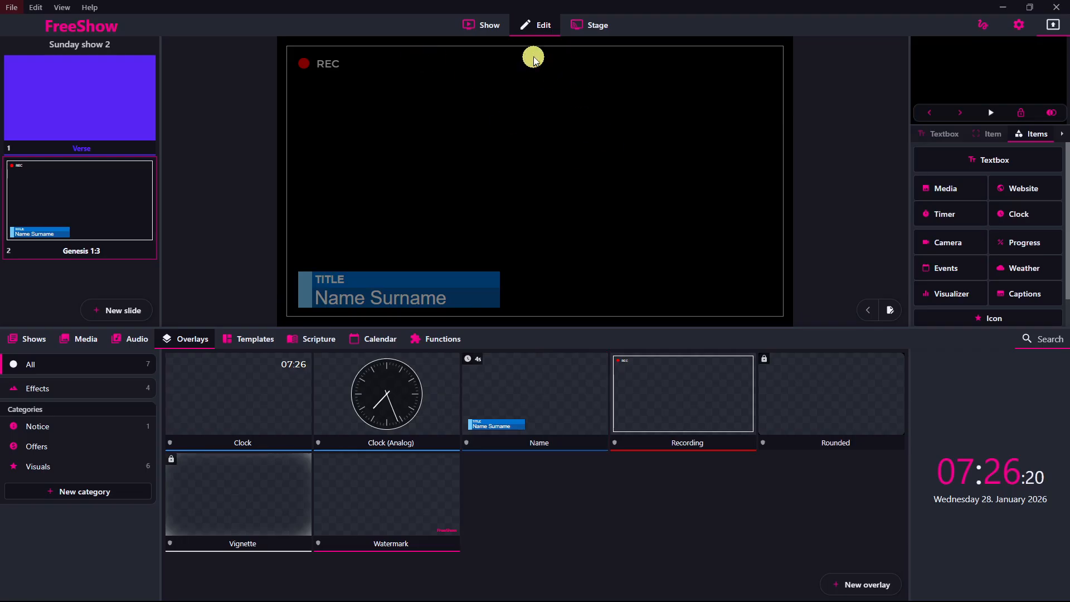
# Undo the Recording overlay addition and the textbox deletions on the Genesis 1:3 slide
pyautogui.click(863, 211)
pyautogui.press('Delete')
pyautogui.hotkey('ctrl', 'z')
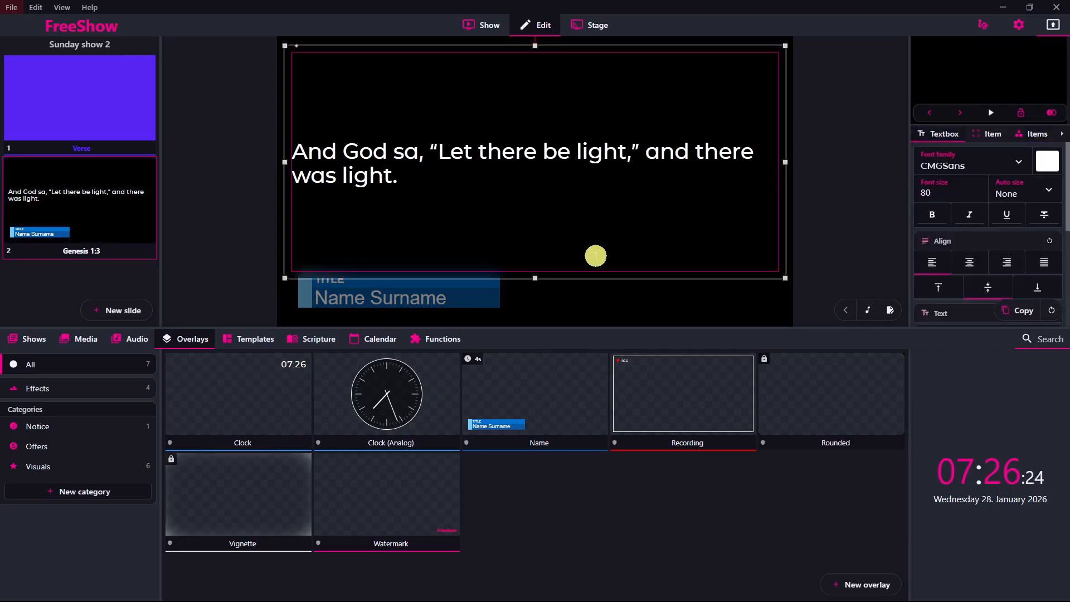
pyautogui.hotkey('ctrl', 'z')
# Try moving the Genesis 1:3 reference textbox away from the Name overlay, and return it to its place
pyautogui.click(270, 272)
pyautogui.click(312, 282)
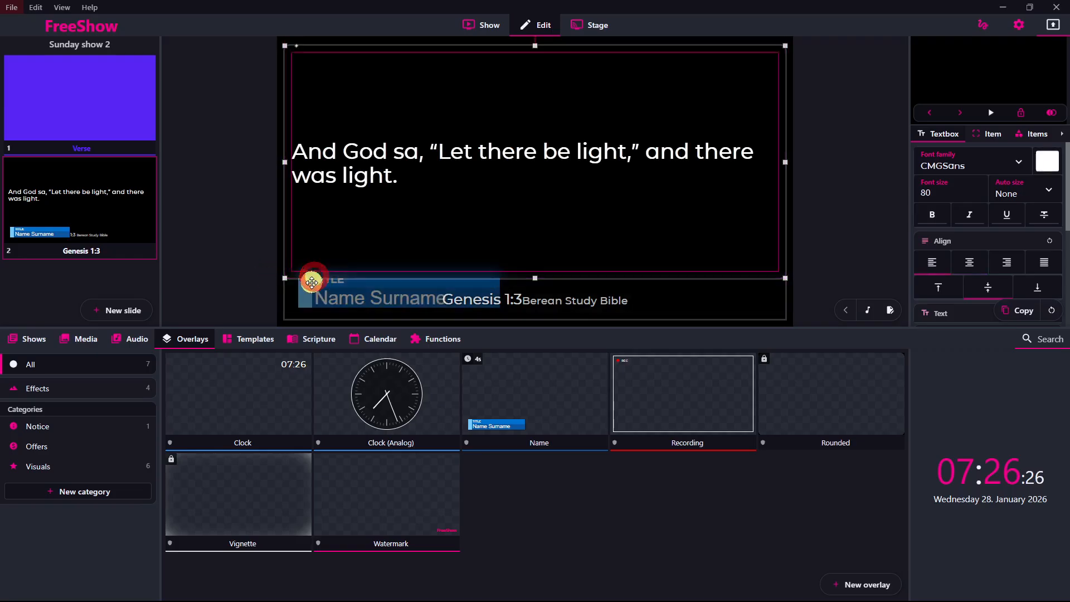
pyautogui.click(308, 289)
pyautogui.moveTo(311, 275); pyautogui.dragTo(483, 270)
pyautogui.click(490, 370)
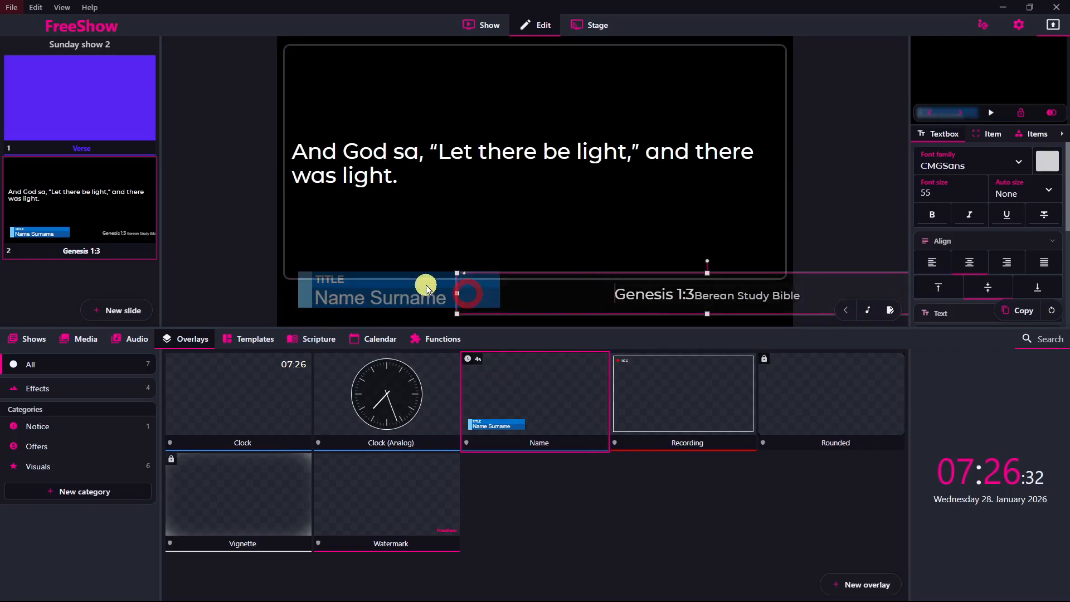
pyautogui.moveTo(456, 282); pyautogui.dragTo(287, 284)
# Add the Normalminecraft24k-1 video to the Verse slide and enlarge it to cover the whole slide
pyautogui.click(124, 112)
pyautogui.click(89, 337)
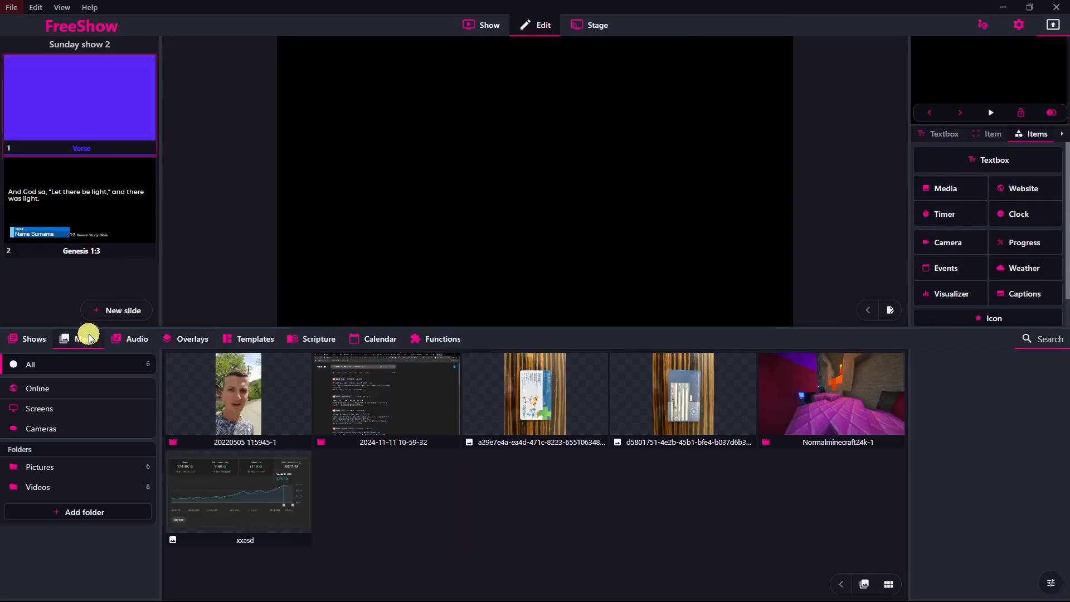
pyautogui.moveTo(833, 397); pyautogui.dragTo(542, 171)
pyautogui.moveTo(290, 70); pyautogui.dragTo(147, 33)
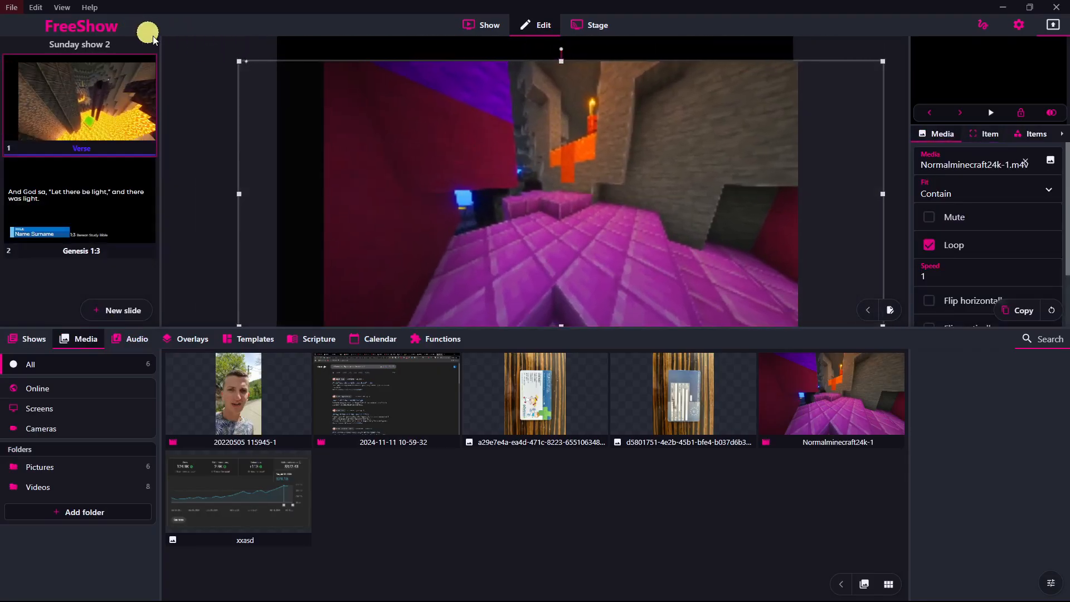
pyautogui.moveTo(239, 60); pyautogui.dragTo(174, 43)
pyautogui.moveTo(403, 105); pyautogui.dragTo(415, 106)
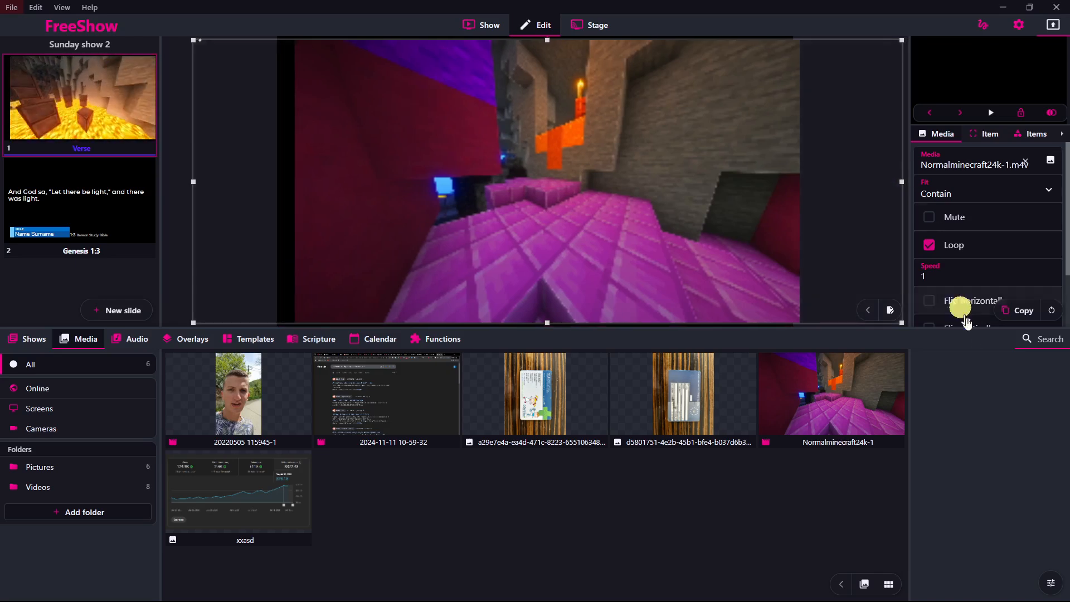
# Add a textbox over the video on the Verse slide reading "THIS IS A TEXT BOX"
pyautogui.click(1028, 134)
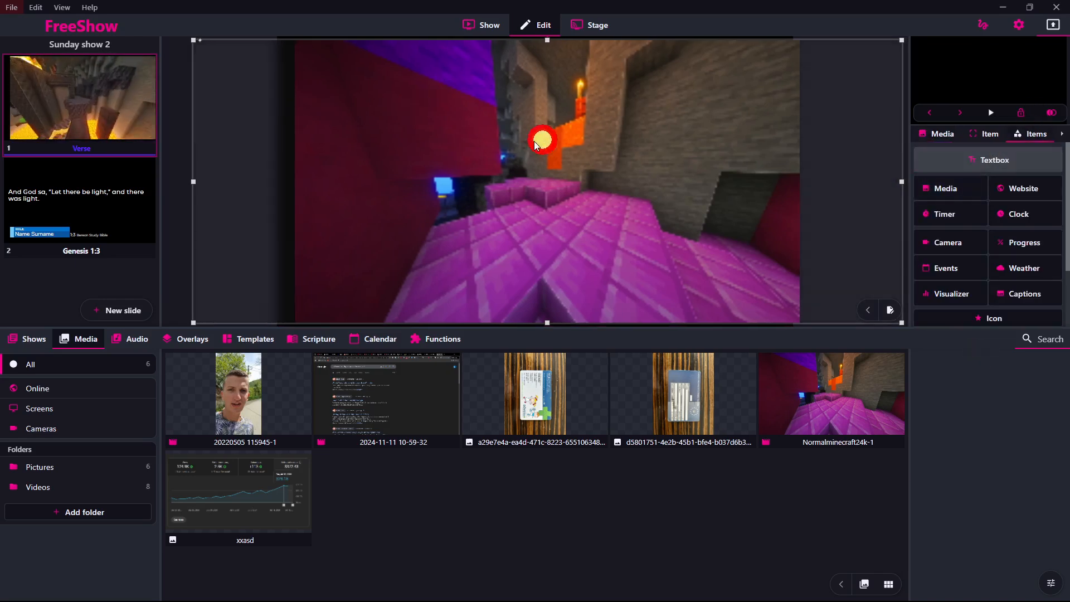
pyautogui.click(987, 160)
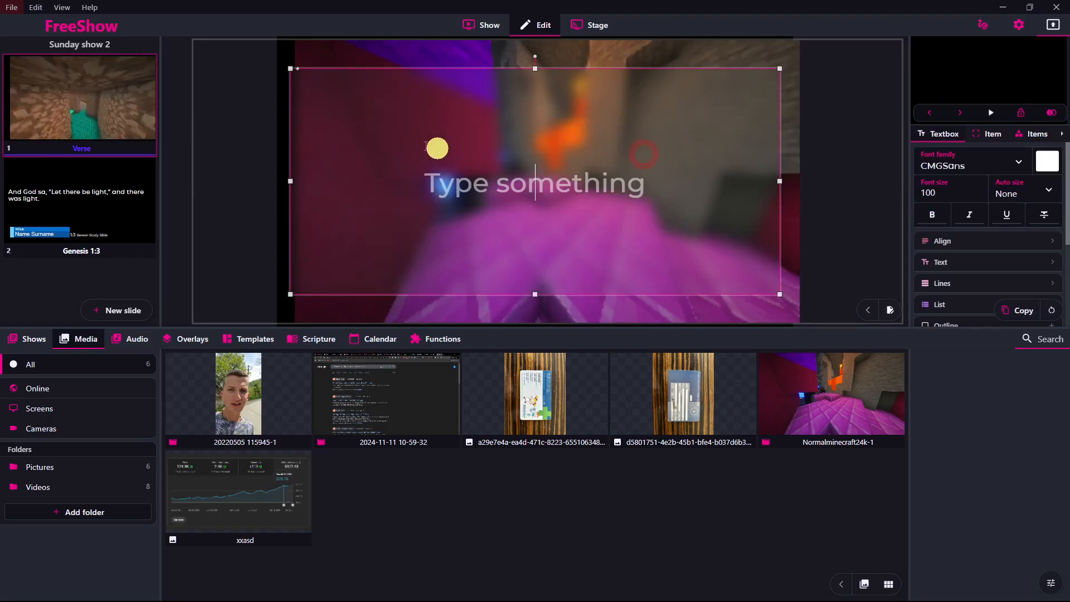
pyautogui.write('ASD')
pyautogui.press('BackSpace')
pyautogui.write('THIS IS A TEXT BOX')
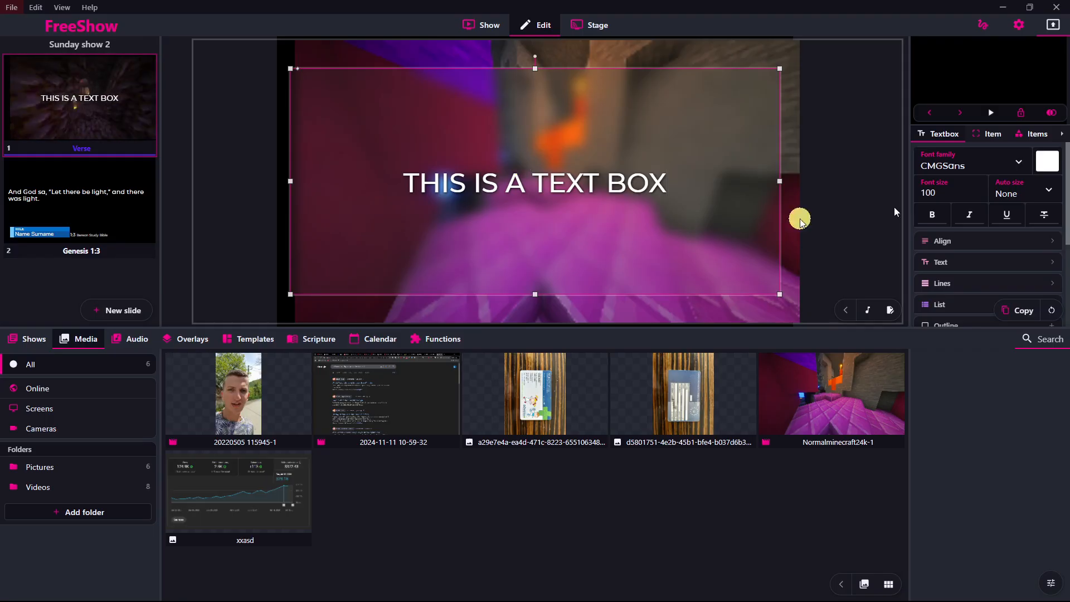
# Add a visualizer to the Verse slide and shrink it into the slide's lower-right corner
pyautogui.click(1018, 139)
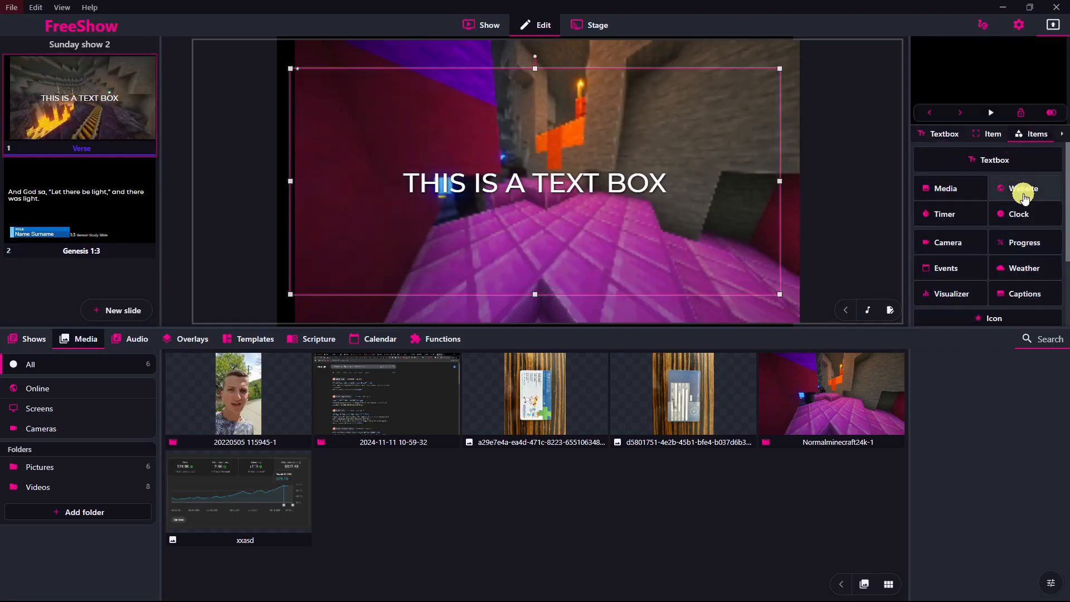
pyautogui.scroll(-2, 981, 251)
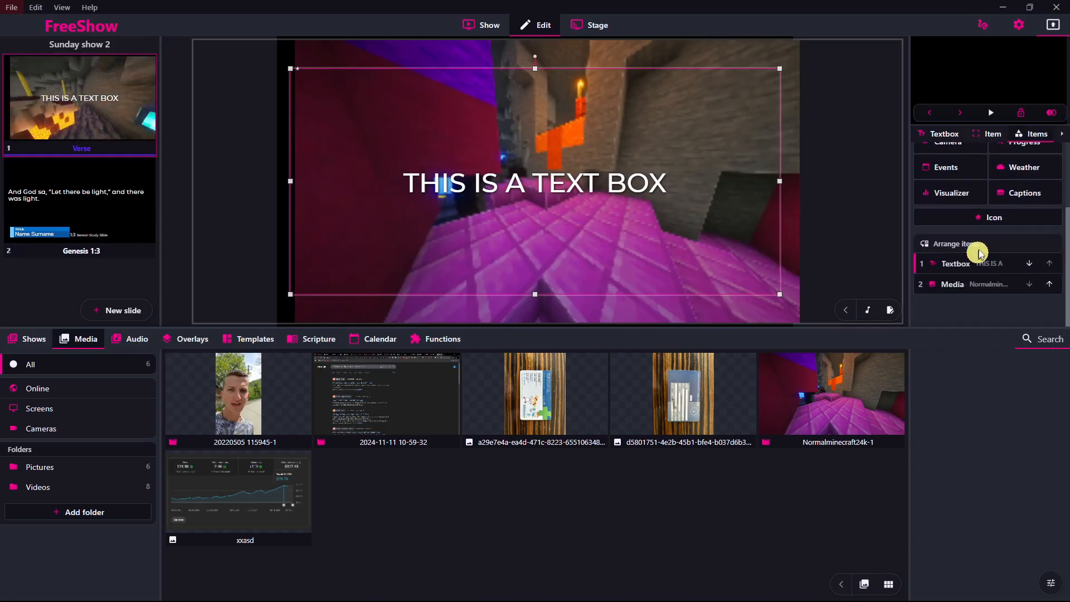
pyautogui.click(955, 198)
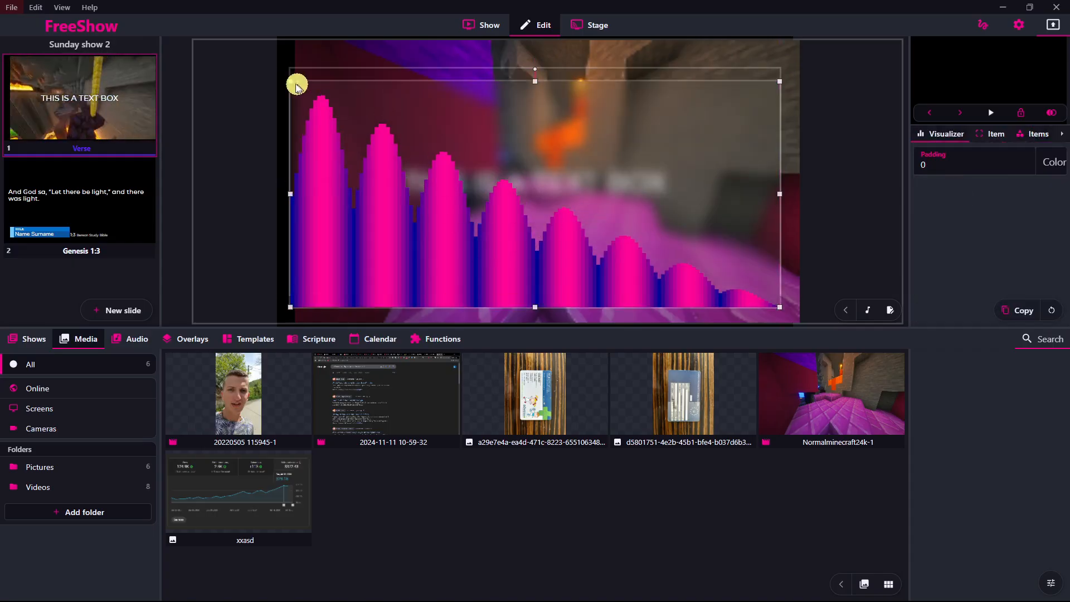
pyautogui.moveTo(293, 83); pyautogui.dragTo(666, 272)
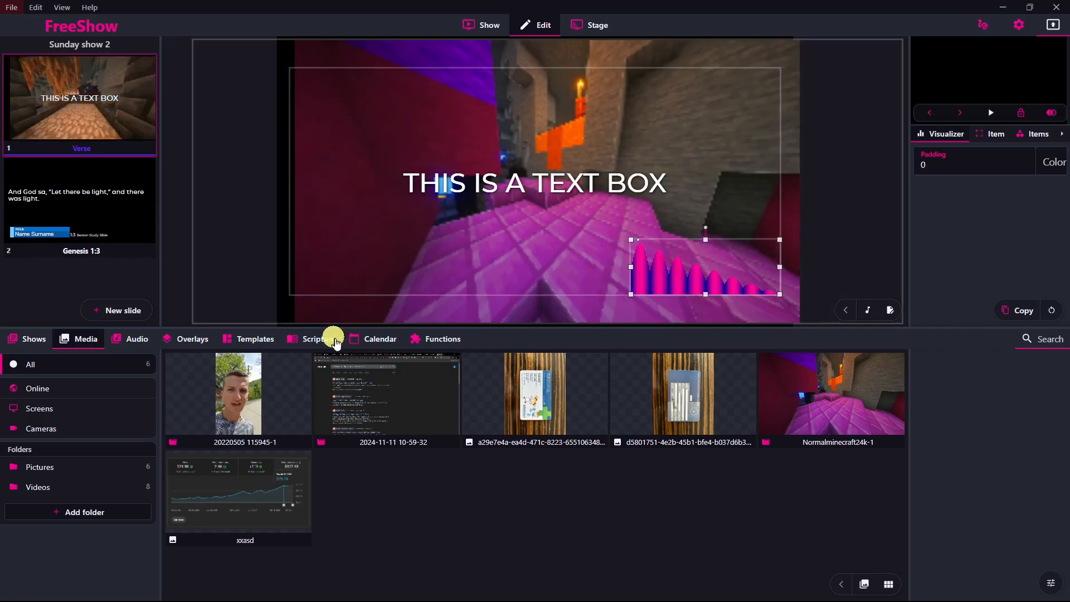
# Add the Watermark overlay from the overlay library to the Verse slide
pyautogui.click(327, 341)
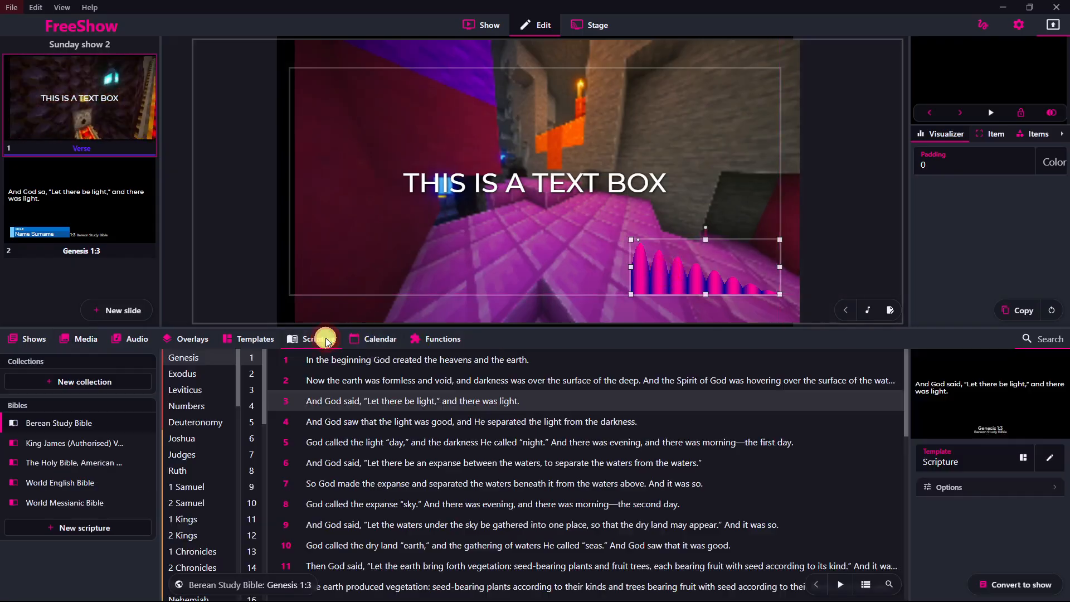
pyautogui.click(226, 342)
pyautogui.click(189, 338)
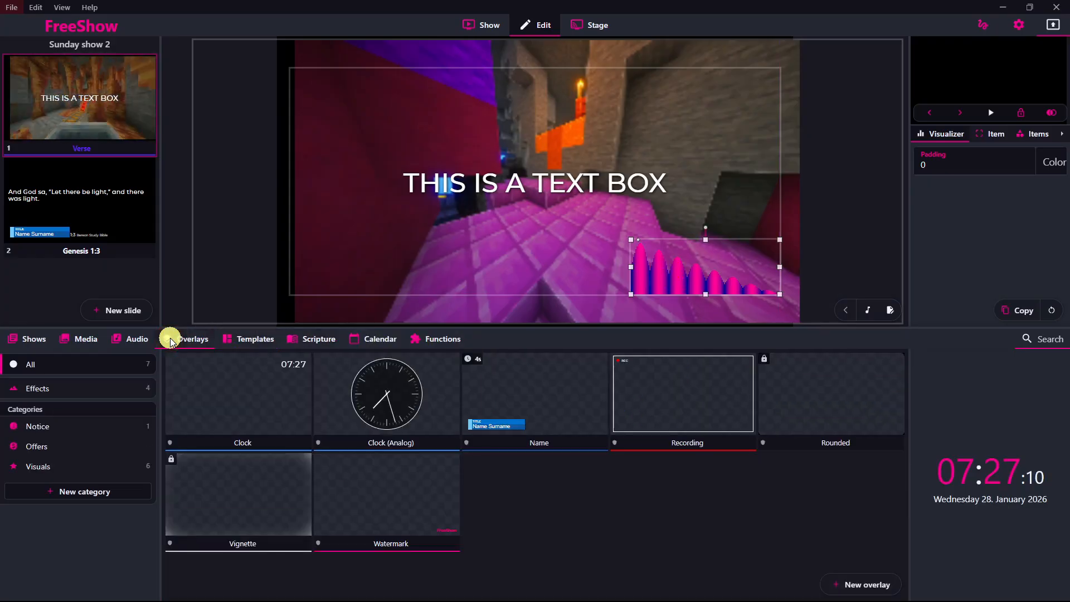
pyautogui.moveTo(357, 513); pyautogui.dragTo(71, 114)
# Output the Rounded and Clock (Analog) overlays, and add Clock (Analog) to both the Verse and Genesis 1:3 slides
pyautogui.click(807, 411)
pyautogui.click(386, 398)
pyautogui.moveTo(386, 398); pyautogui.dragTo(80, 99)
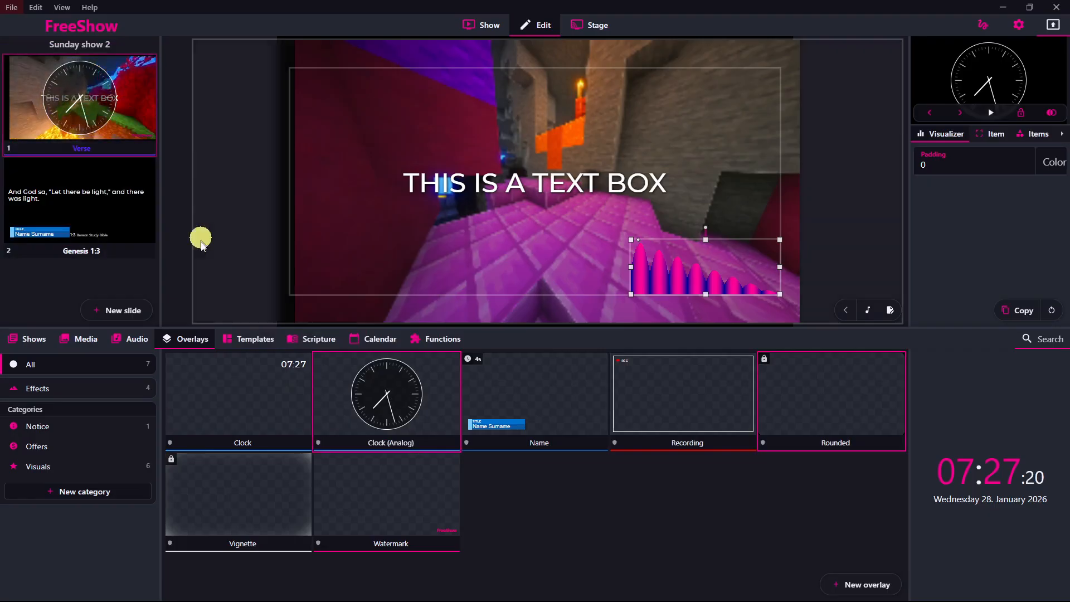
pyautogui.moveTo(358, 389); pyautogui.dragTo(94, 201)
pyautogui.click(95, 212)
pyautogui.click(83, 105)
pyautogui.click(399, 179)
# Create a stage output for the Default stage layout and present the Genesis 1:3 slide followed by the Verse slide
pyautogui.click(603, 29)
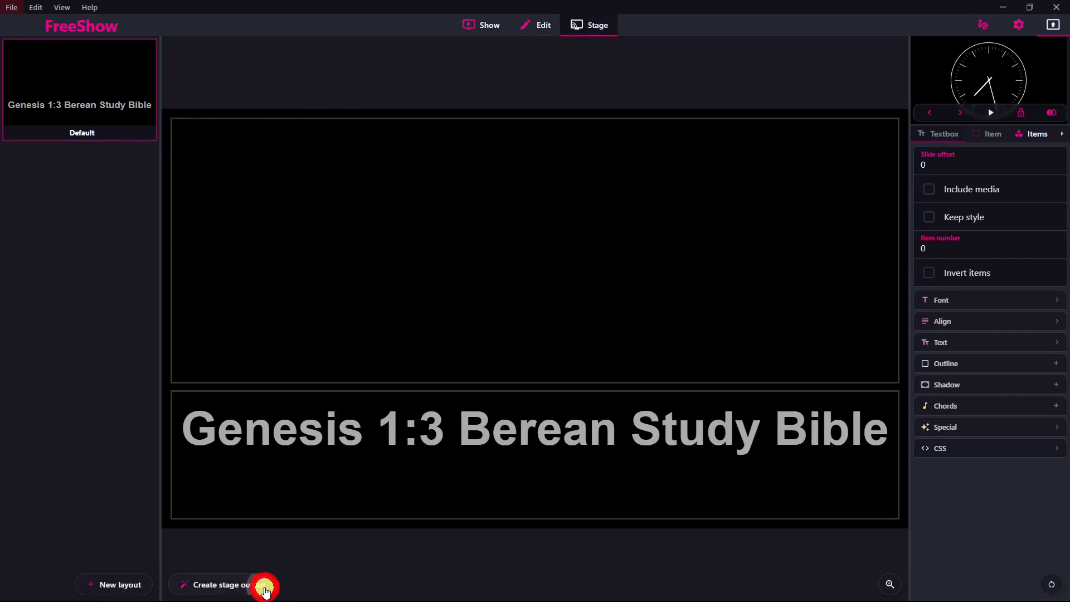
pyautogui.click(265, 590)
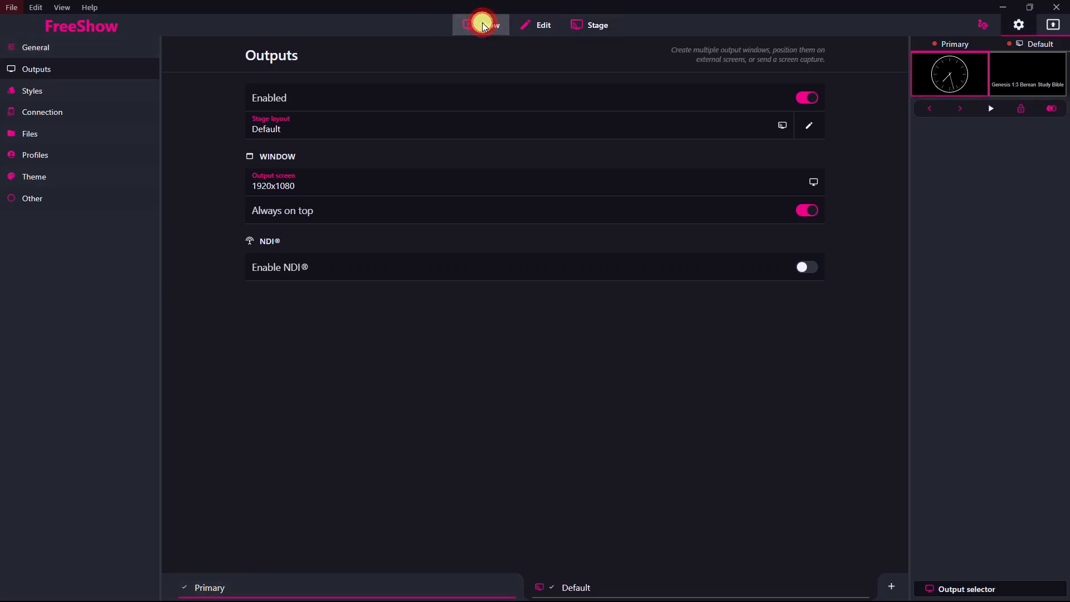
pyautogui.click(483, 25)
pyautogui.click(446, 91)
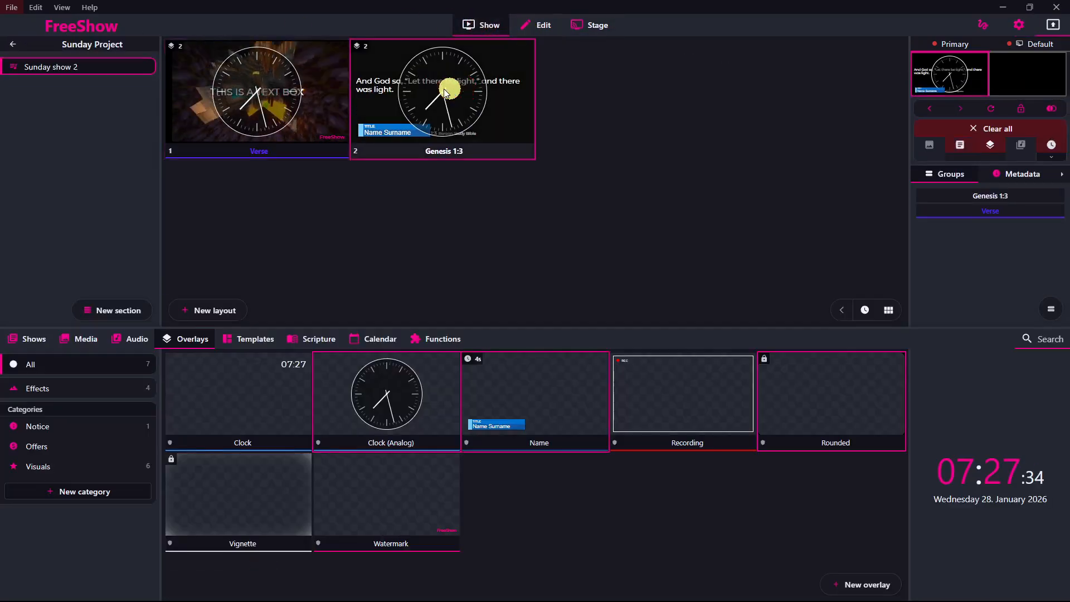
pyautogui.press('Left')
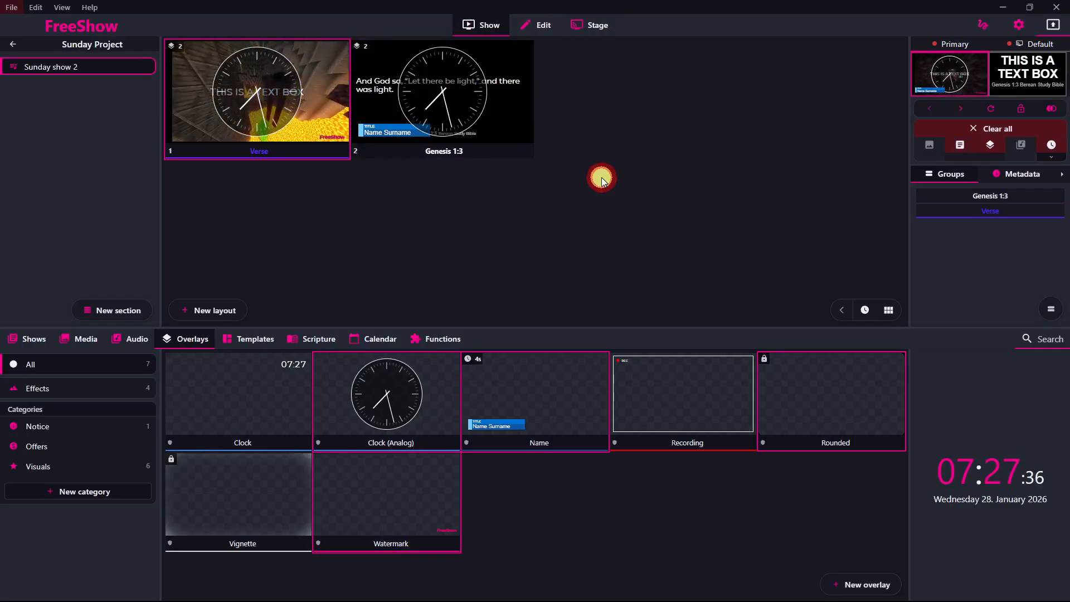
# Check the Verse slide's text in the stage view, clear all outputs and return to the slide editor
pyautogui.click(539, 25)
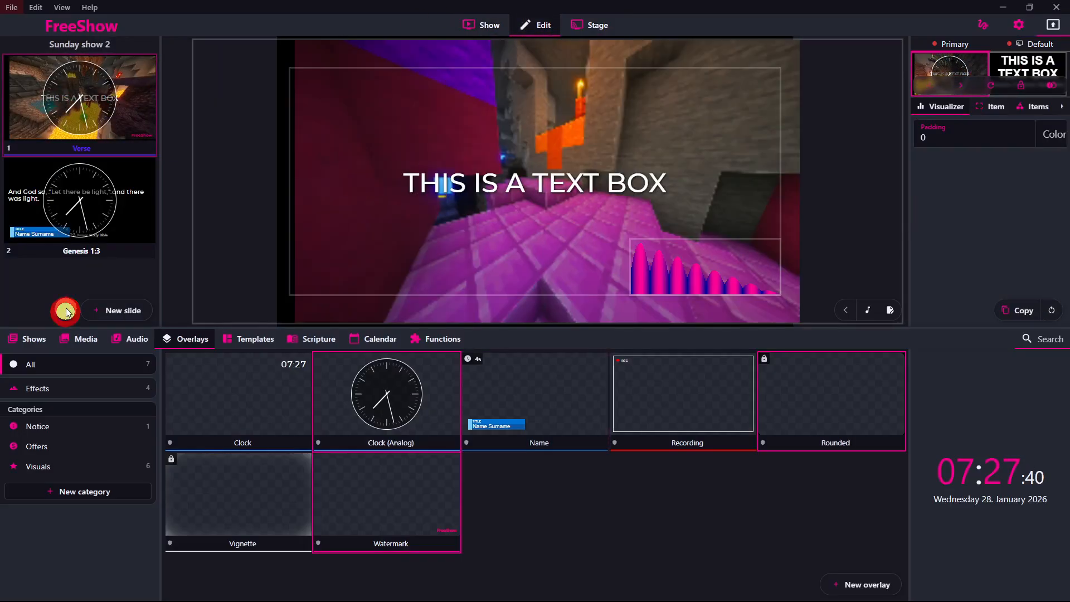
pyautogui.click(596, 26)
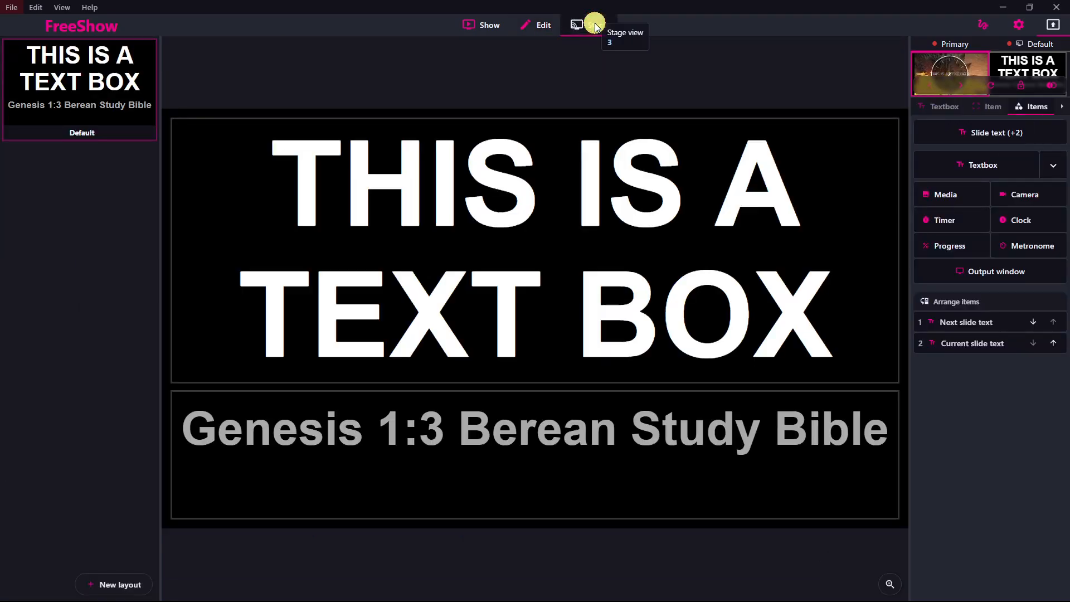
pyautogui.press('Escape')
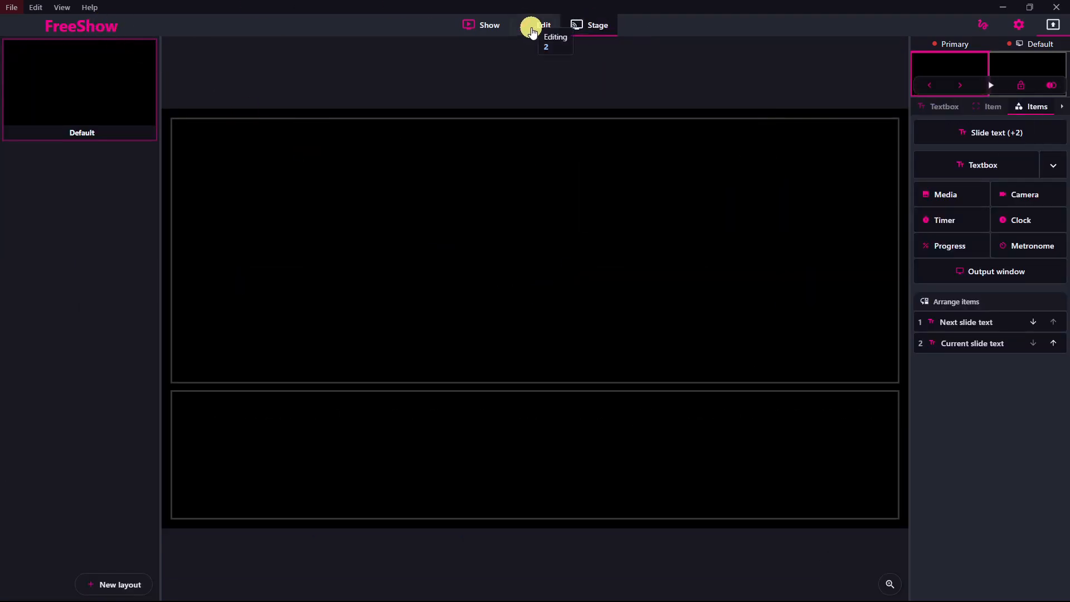
pyautogui.click(533, 29)
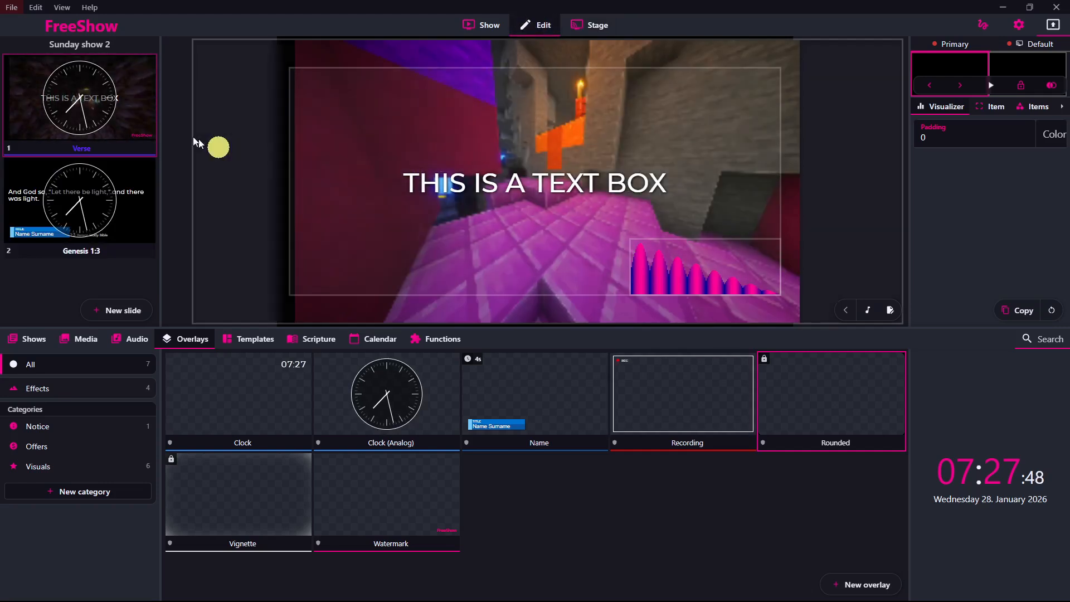
# Return to the show view and present the Genesis 1:3 slide followed by the Verse slide
pyautogui.click(491, 25)
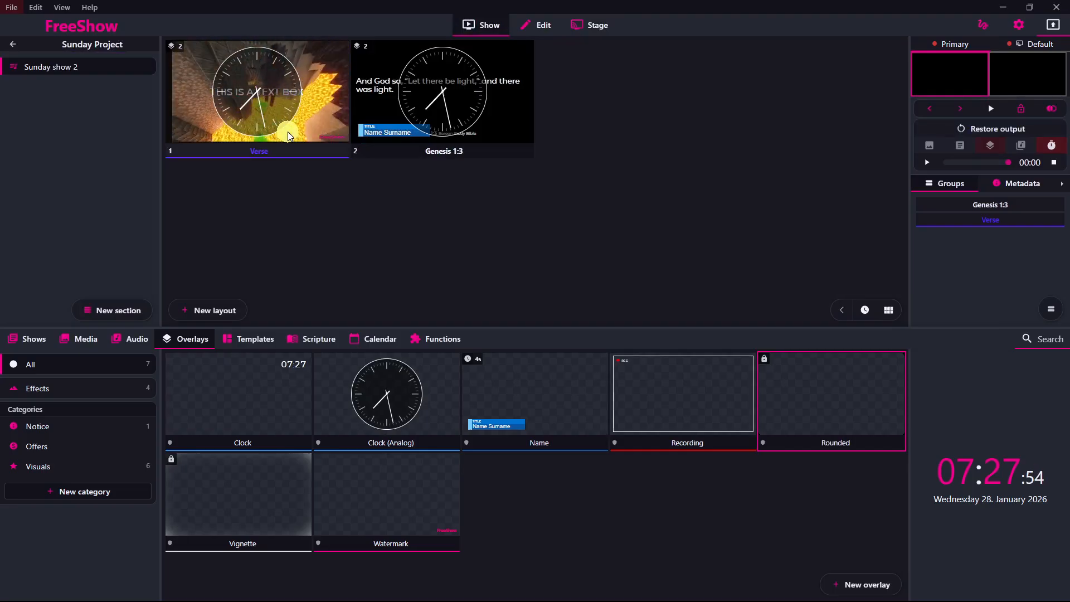
pyautogui.click(517, 132)
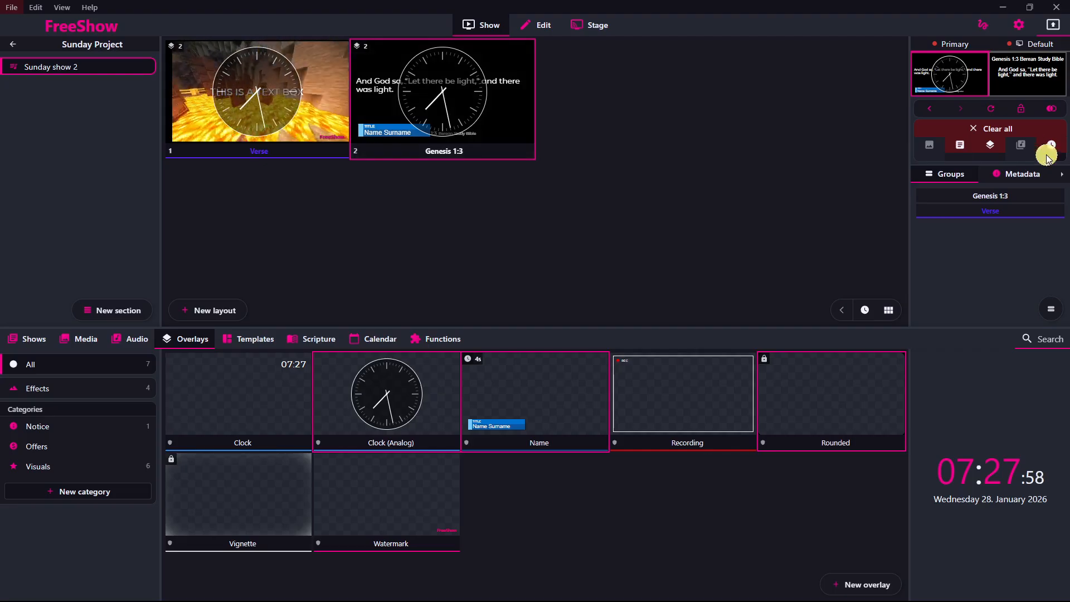
pyautogui.click(291, 115)
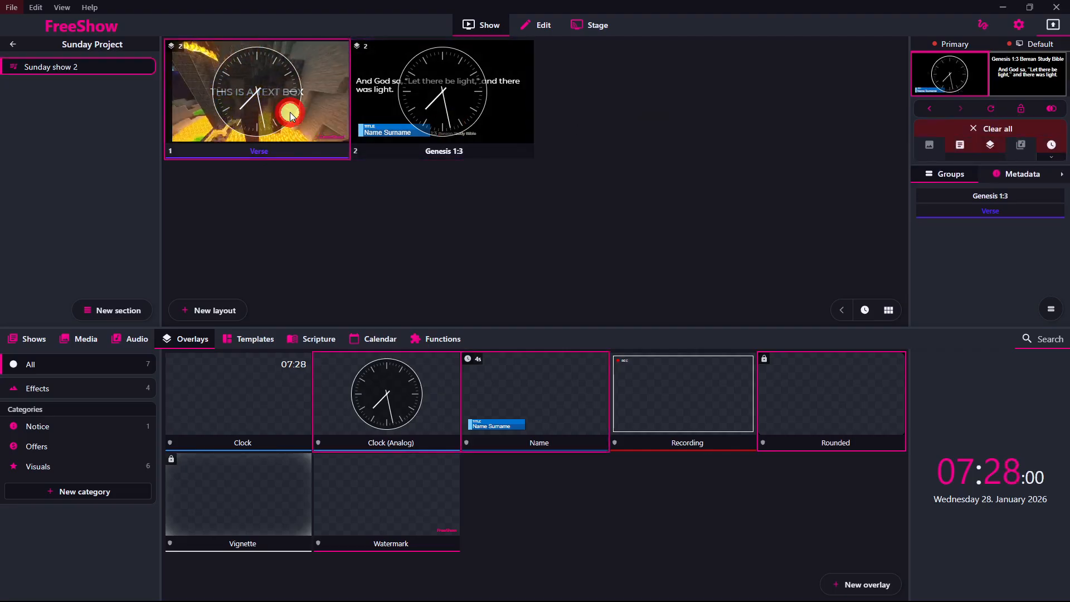
# Switch back to the slide editor and turn off the Watermark, Clock (Analog) and Rounded overlays in the output
pyautogui.click(532, 23)
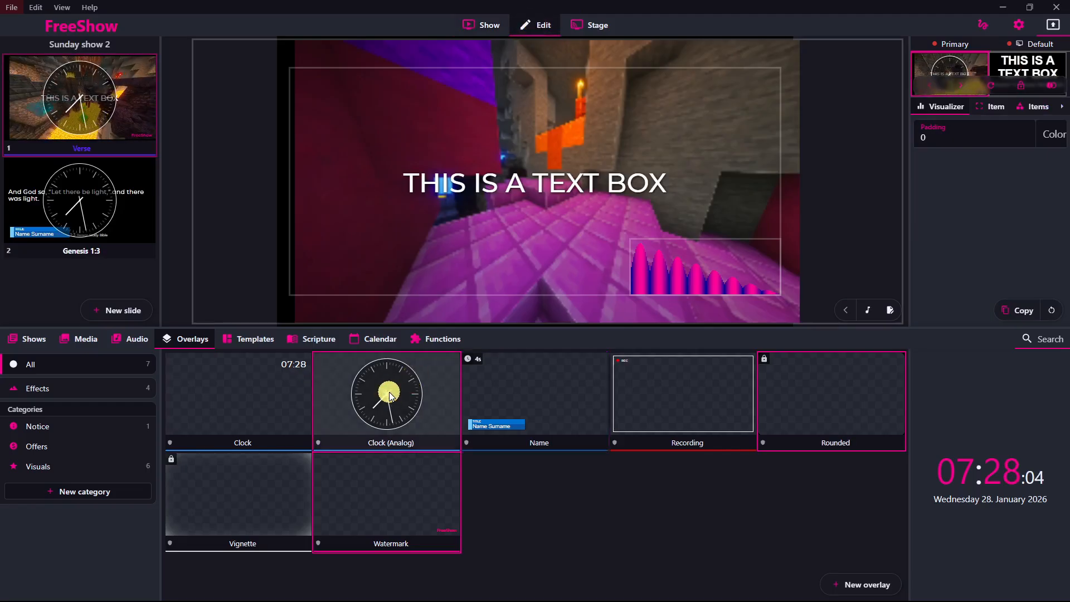
pyautogui.click(453, 492)
pyautogui.click(452, 430)
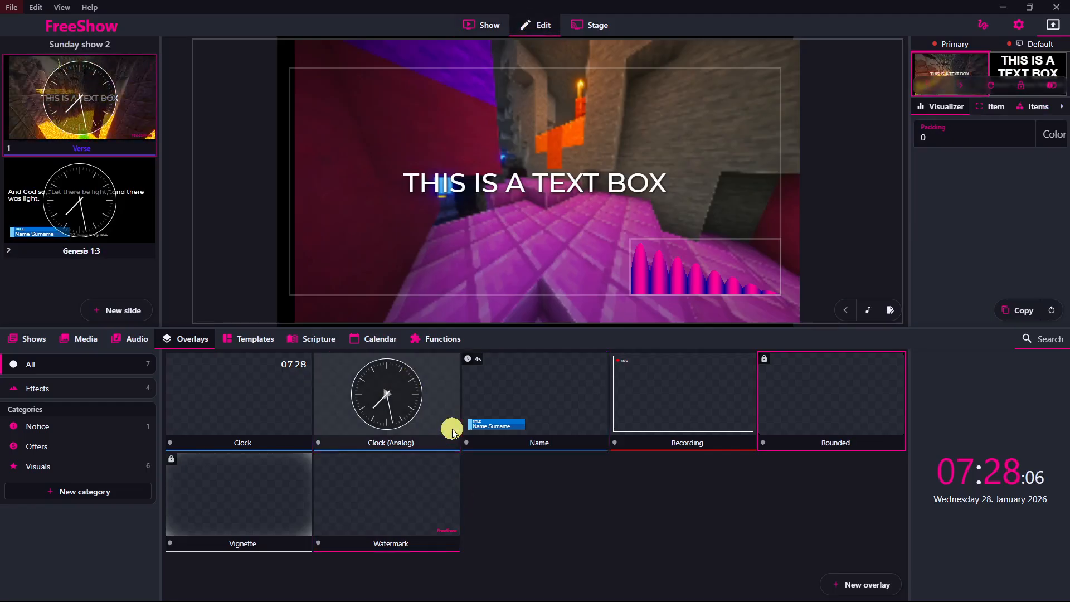
pyautogui.click(830, 389)
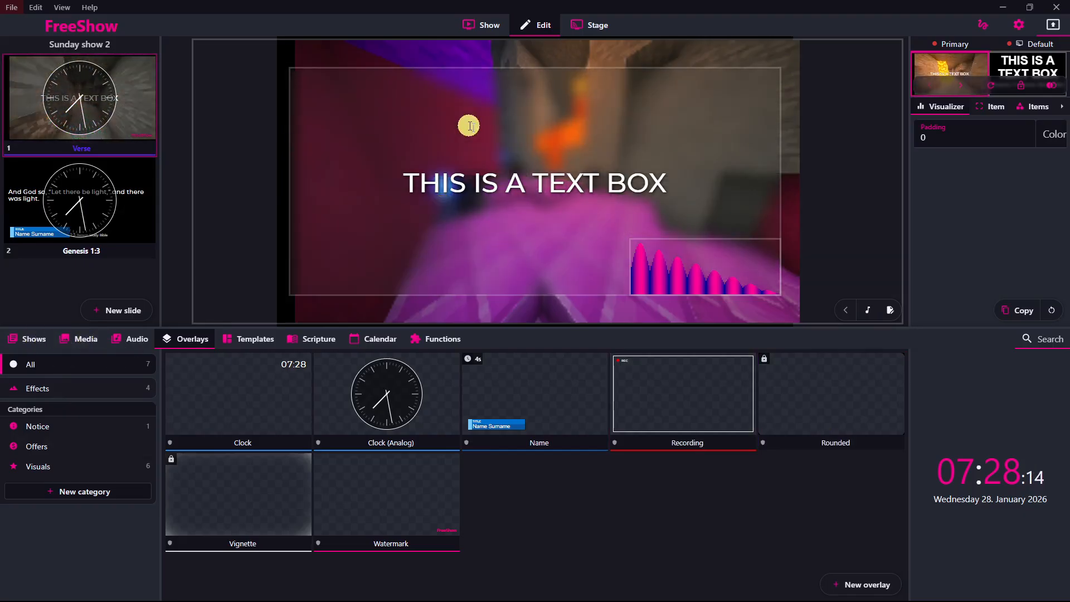
# Delete the media video, the text box and the visualizer from the Verse slide
pyautogui.click(549, 179)
pyautogui.click(466, 52)
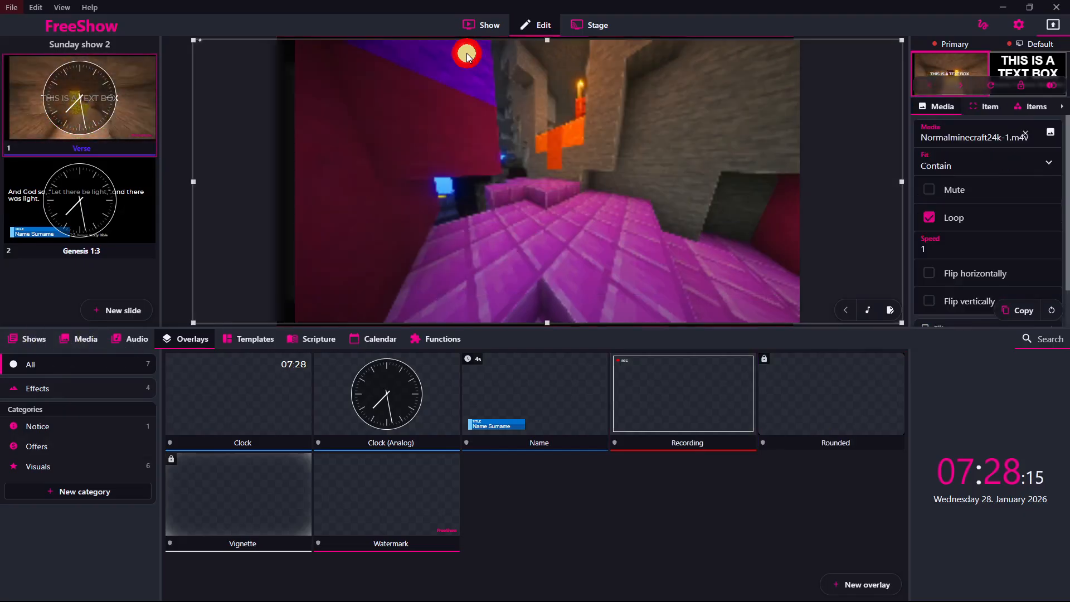
pyautogui.press('Delete')
pyautogui.click(454, 90)
pyautogui.press('Delete')
pyautogui.click(496, 60)
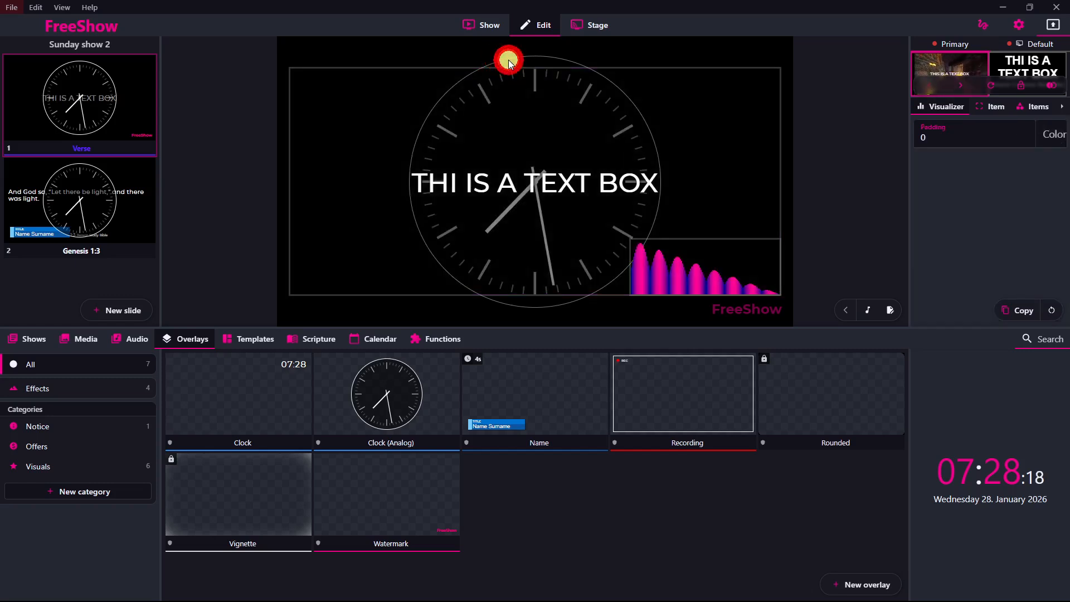
pyautogui.click(518, 66)
pyautogui.press('Delete')
pyautogui.press('Delete')
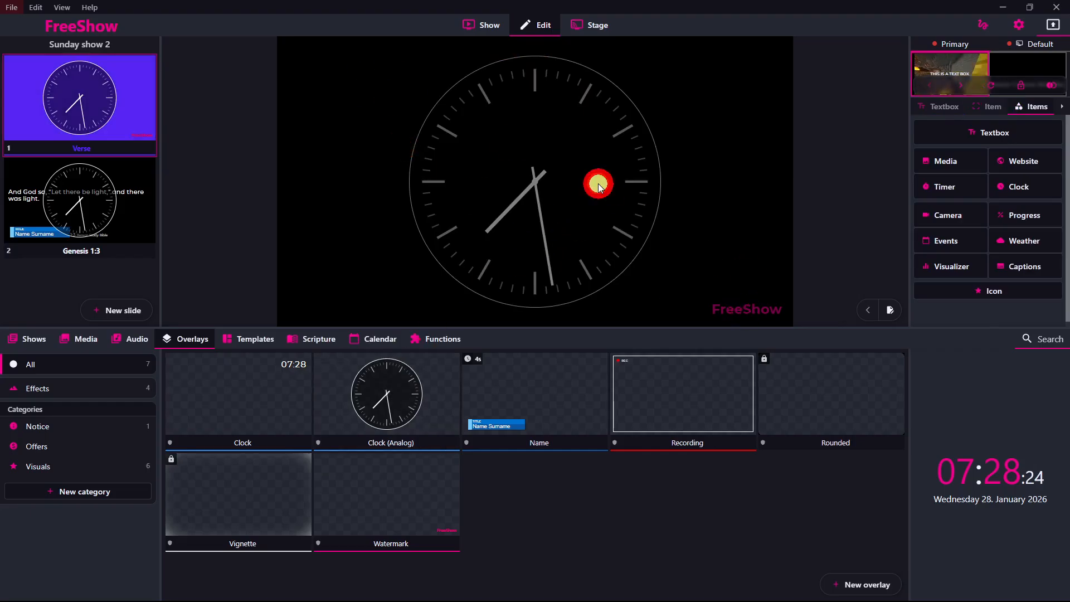
# Try to remove the analog clock from the Verse slide, checking its overlay, the slide options and the stage layout
pyautogui.rightClick(588, 198)
pyautogui.click(545, 167)
pyautogui.click(653, 166)
pyautogui.click(420, 400)
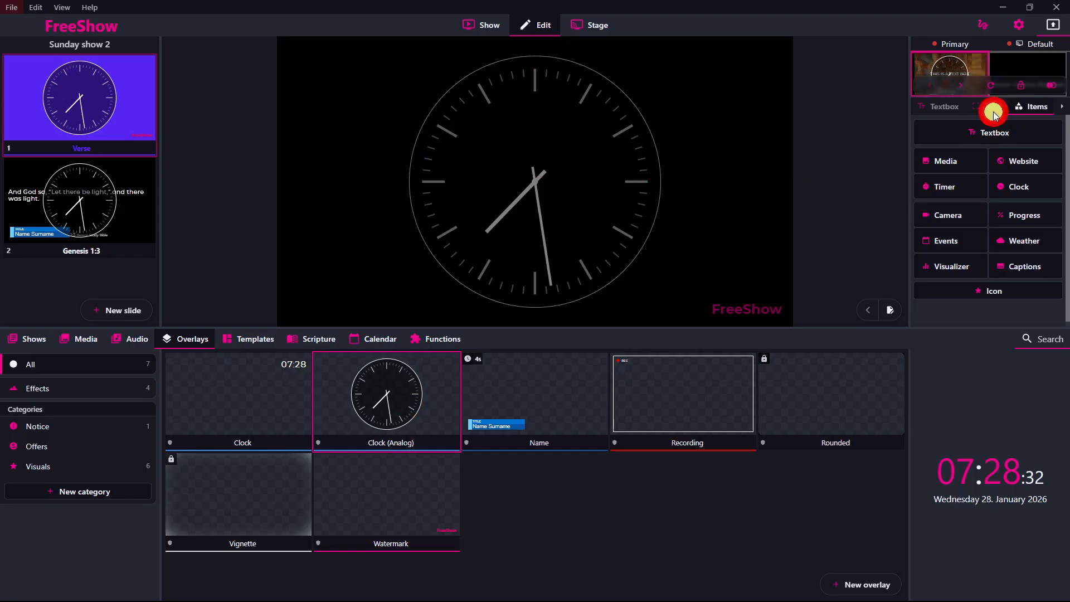
pyautogui.click(1061, 108)
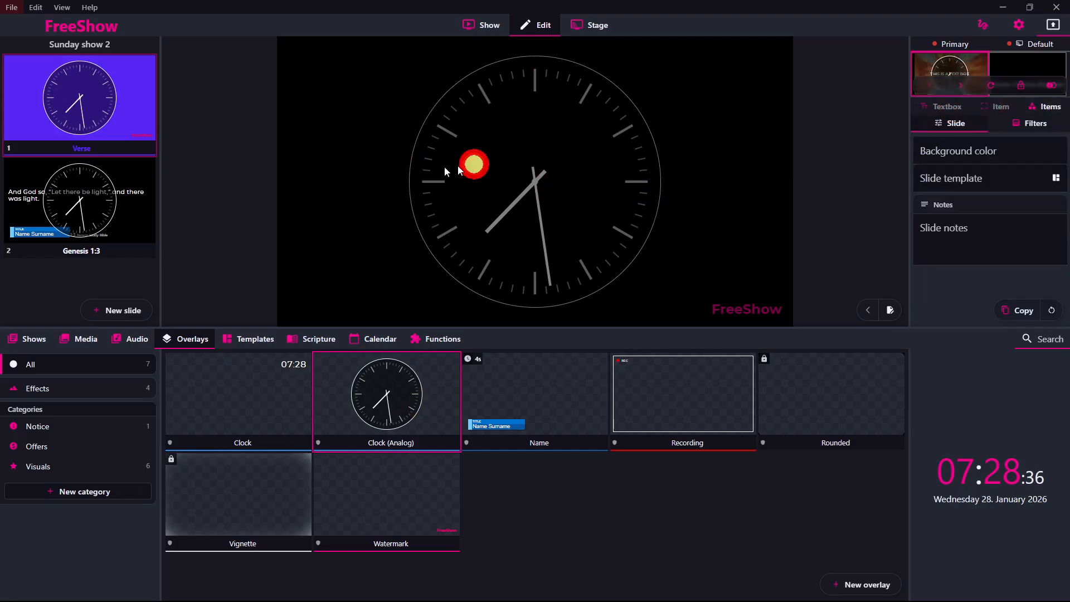
pyautogui.click(585, 26)
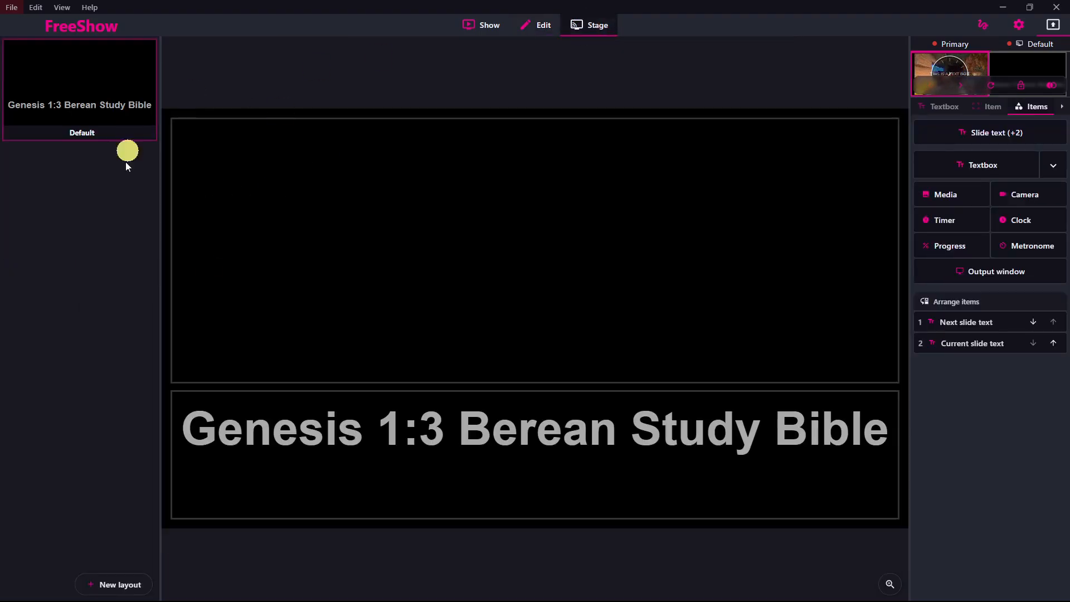
pyautogui.click(538, 24)
# Delete the verse text and the scripture reference text boxes from the Genesis 1:3 slide
pyautogui.click(35, 184)
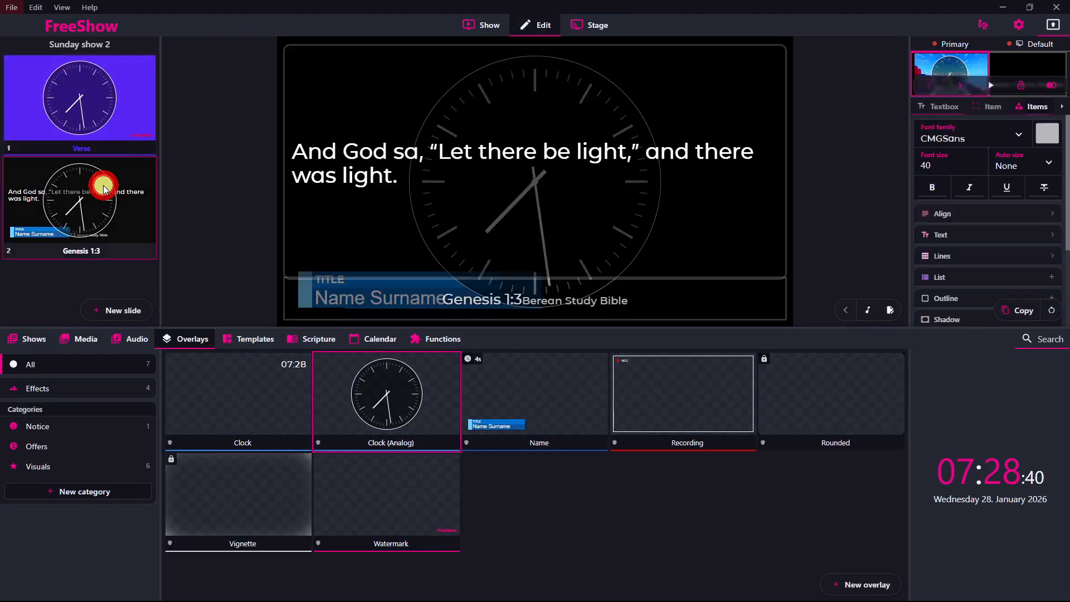
pyautogui.click(375, 245)
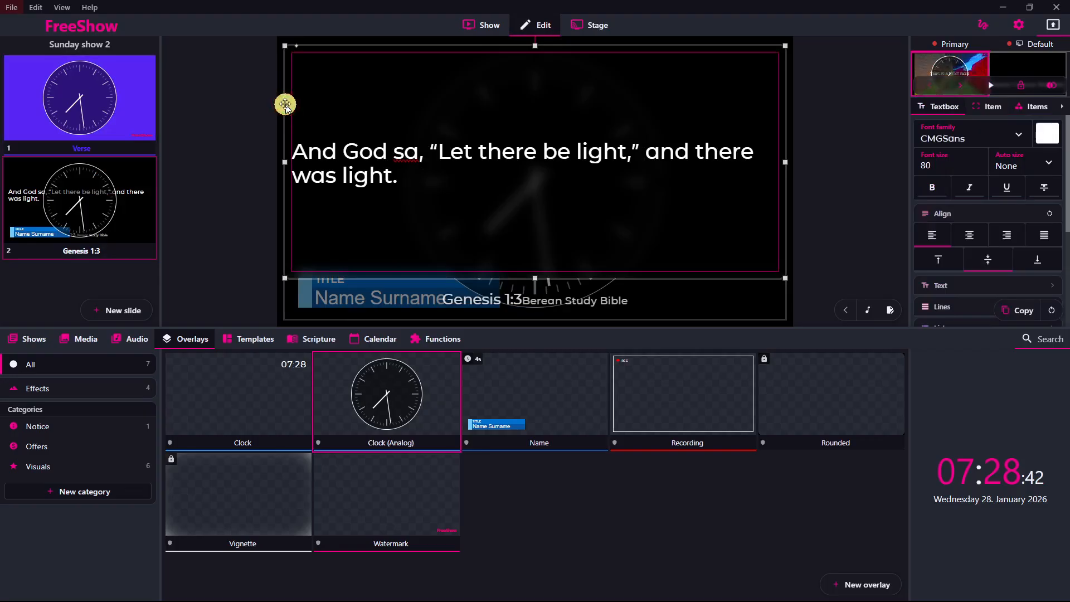
pyautogui.moveTo(284, 104); pyautogui.dragTo(282, 97)
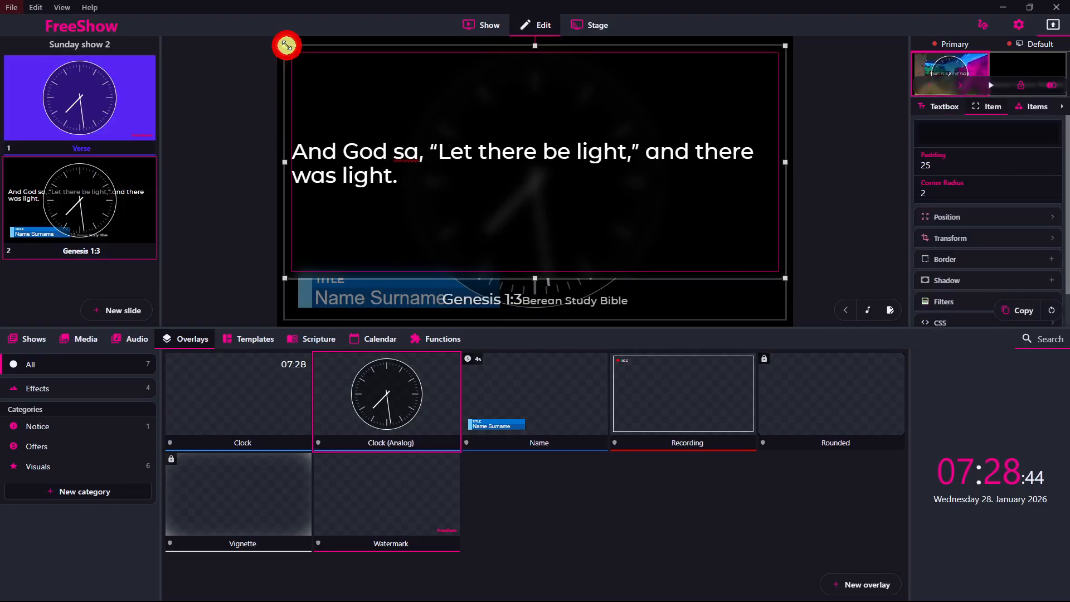
pyautogui.press('Delete')
pyautogui.press('Delete')
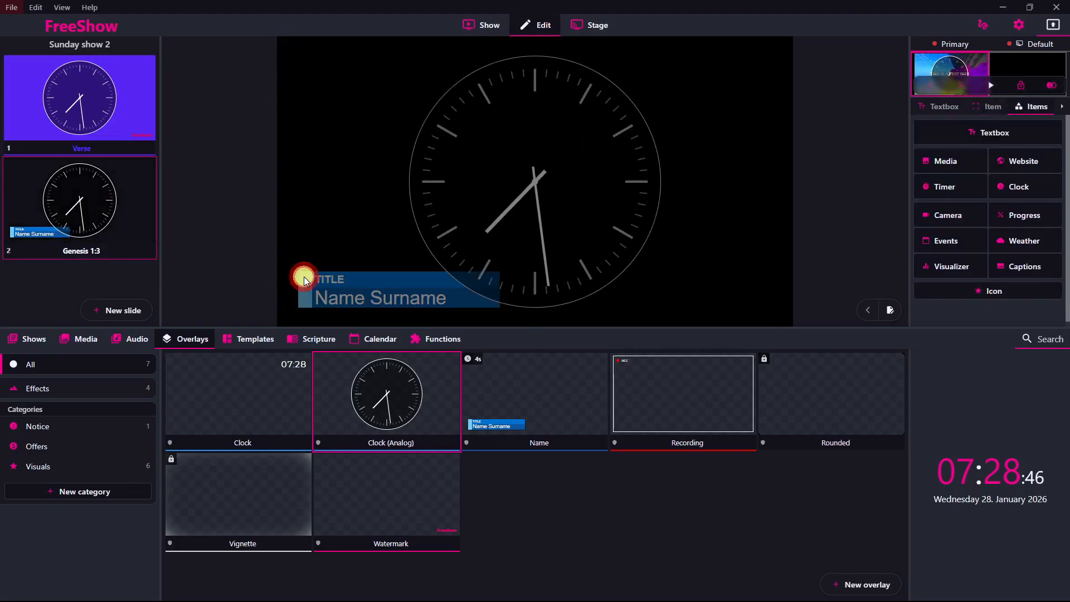
# Clear the Clock (Analog) overlay from the output and try to add the Name overlay to the Genesis 1:3 slide
pyautogui.click(531, 519)
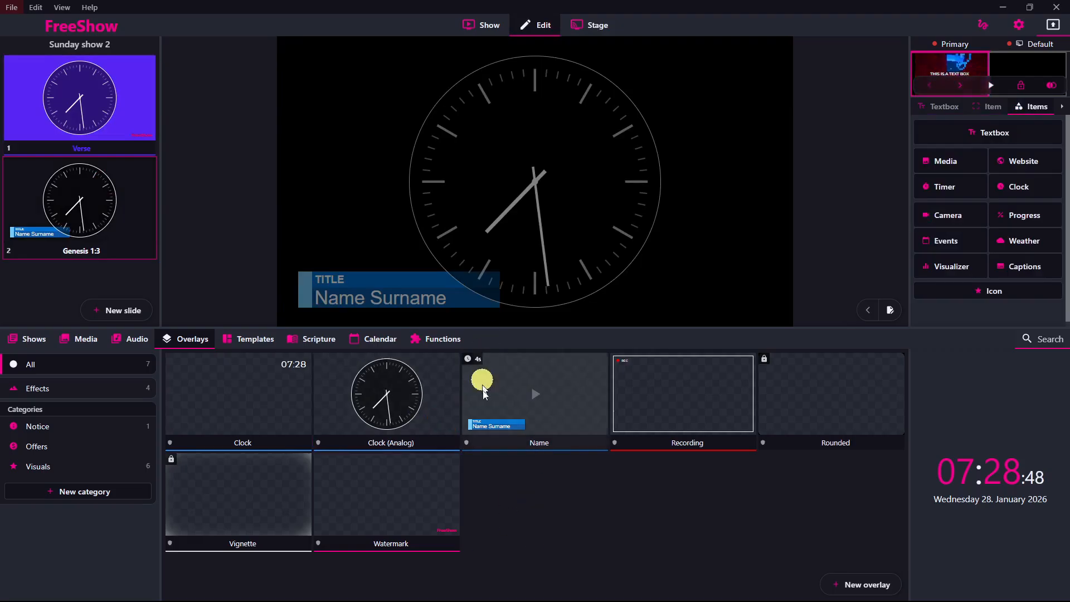
pyautogui.moveTo(596, 426); pyautogui.dragTo(125, 216)
pyautogui.click(358, 278)
pyautogui.click(512, 198)
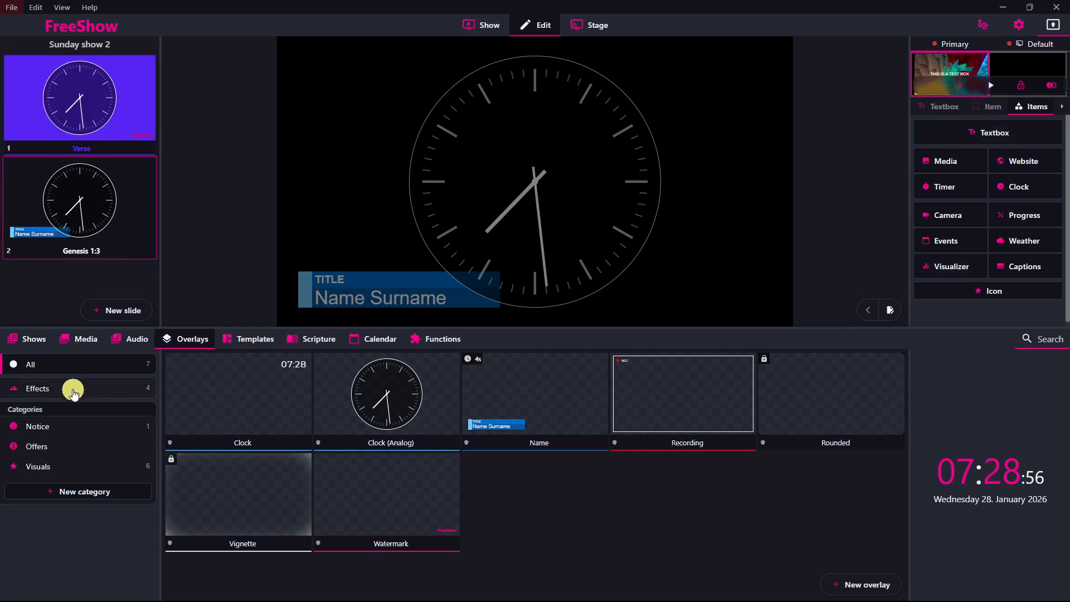
# Look through the list of shows and the Notice, Visuals and Effects categories of the overlay library
pyautogui.click(32, 342)
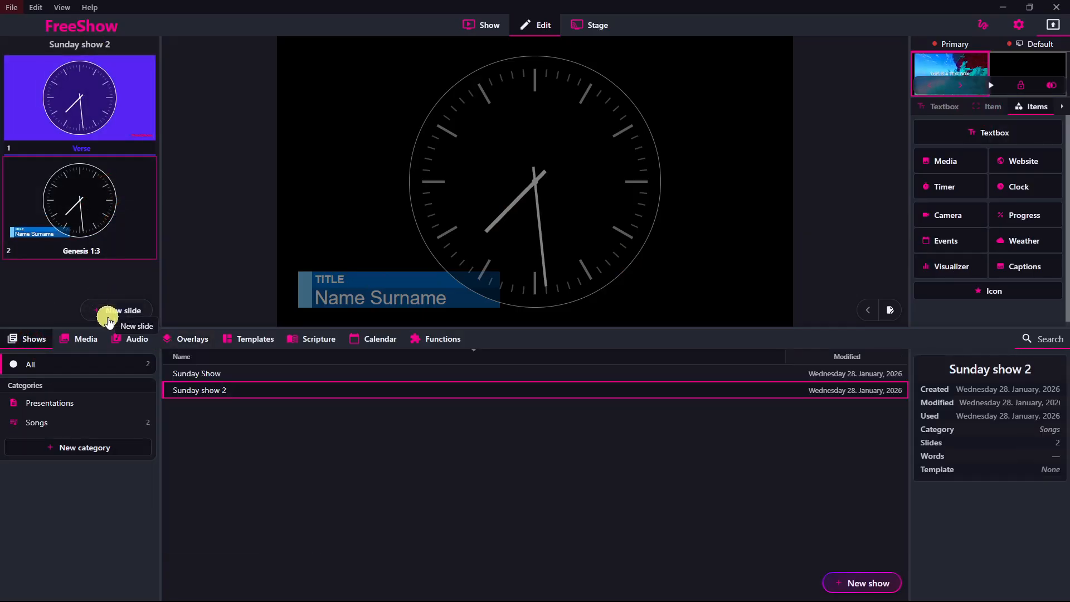
pyautogui.click(189, 340)
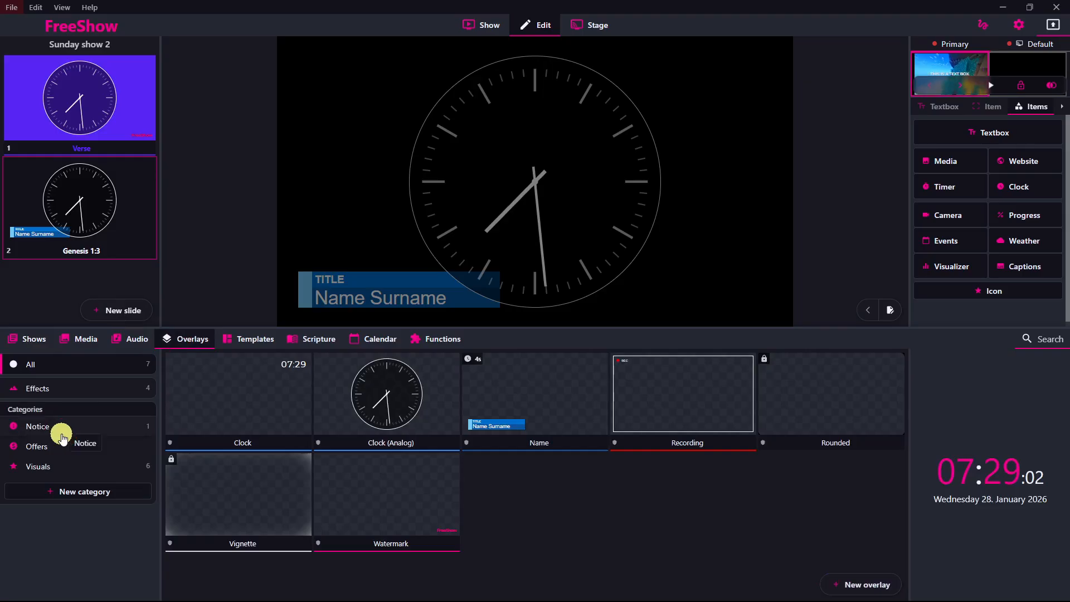
pyautogui.click(61, 435)
pyautogui.click(58, 473)
pyautogui.click(53, 426)
pyautogui.click(84, 388)
pyautogui.click(89, 365)
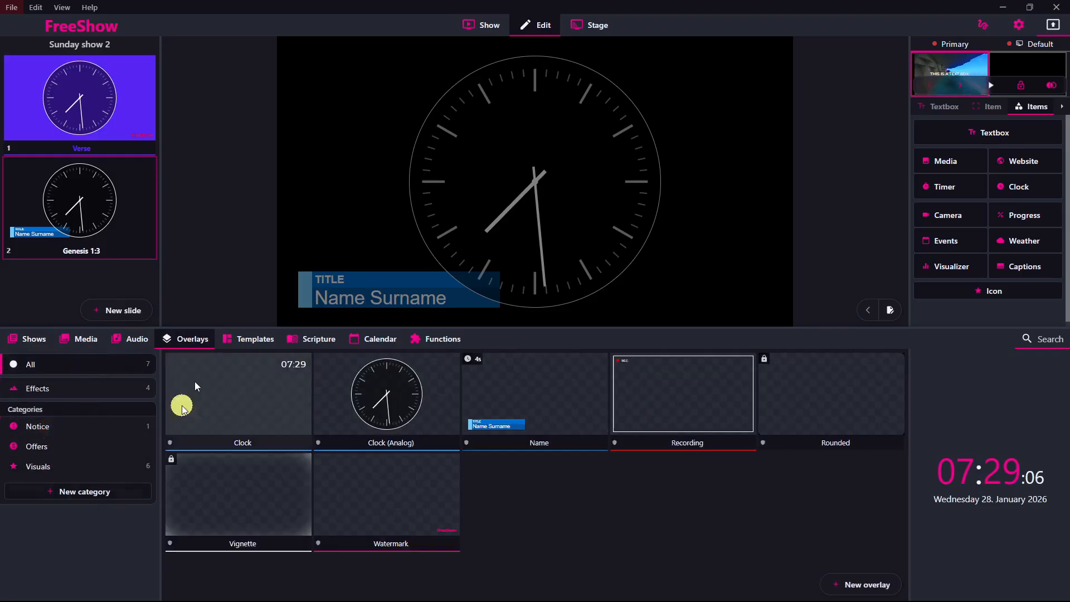
# Try to select the analog clock on the Genesis 1:3 slide, and compare the overlays on the Verse slide
pyautogui.click(127, 187)
pyautogui.rightClick(549, 191)
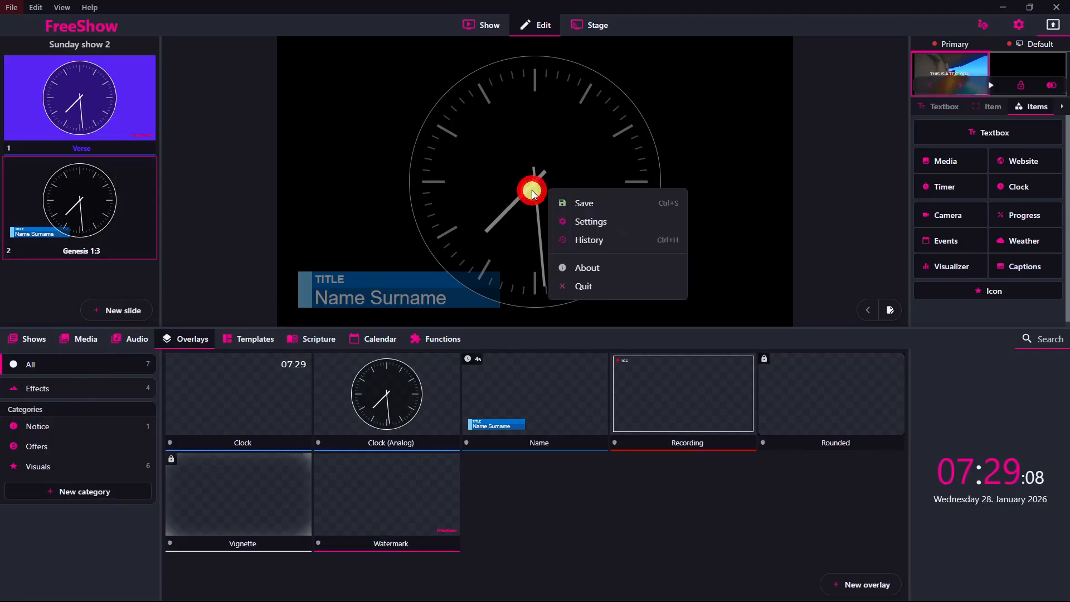
pyautogui.click(532, 193)
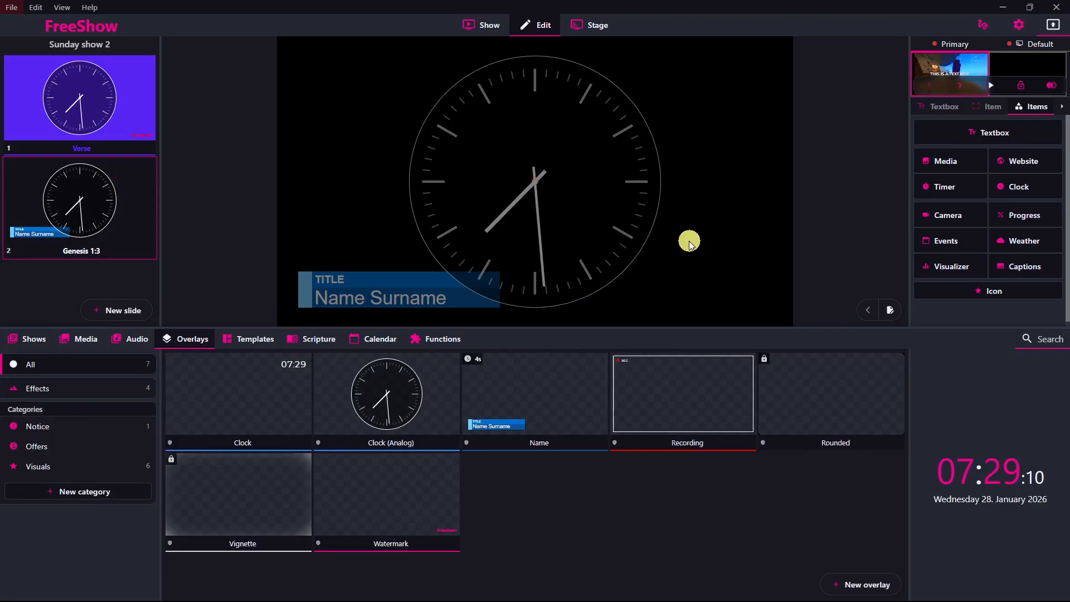
pyautogui.click(80, 94)
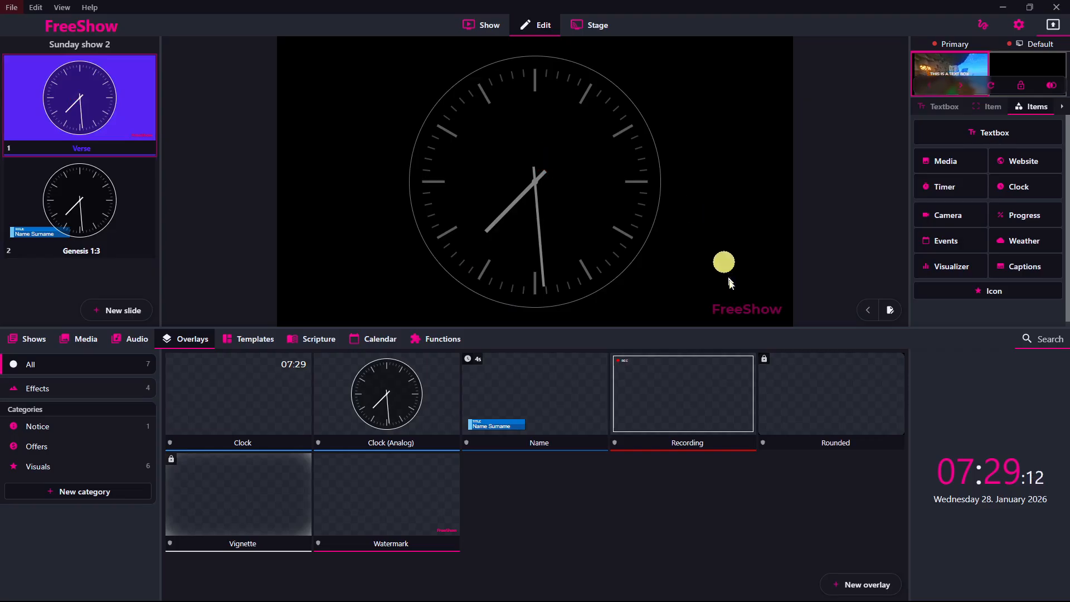
pyautogui.click(131, 173)
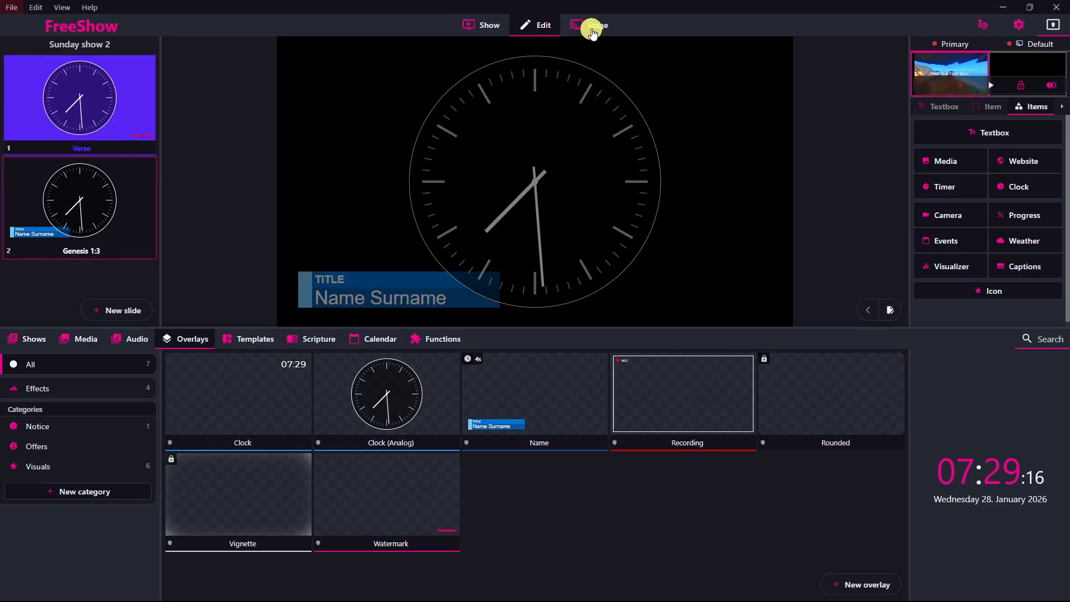
# Check the stage view, return to the slide editor and browse the media and template libraries
pyautogui.click(592, 32)
pyautogui.click(525, 31)
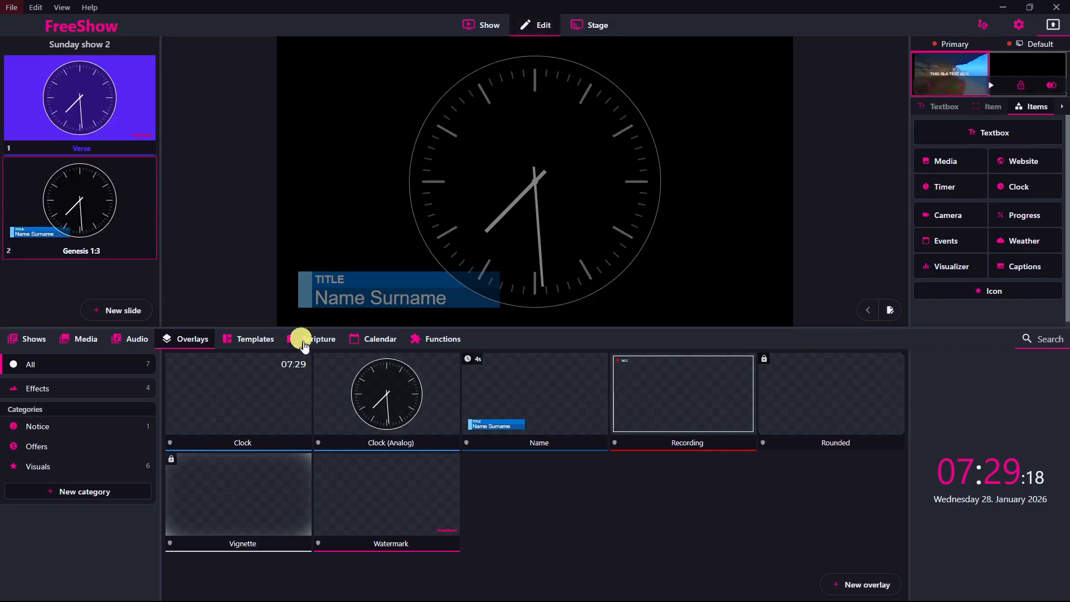
pyautogui.click(75, 340)
pyautogui.click(255, 337)
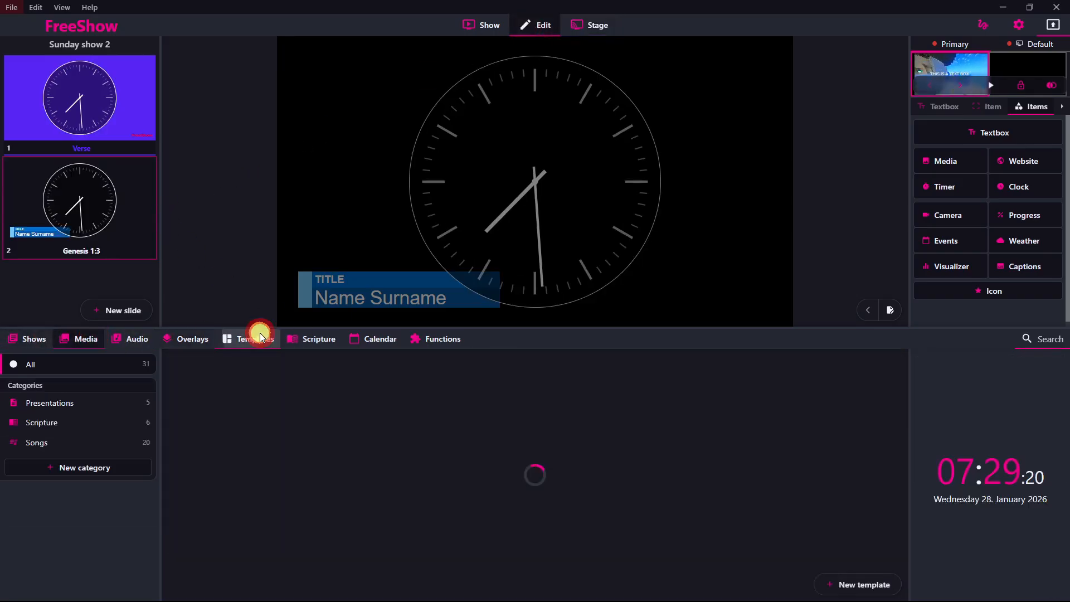